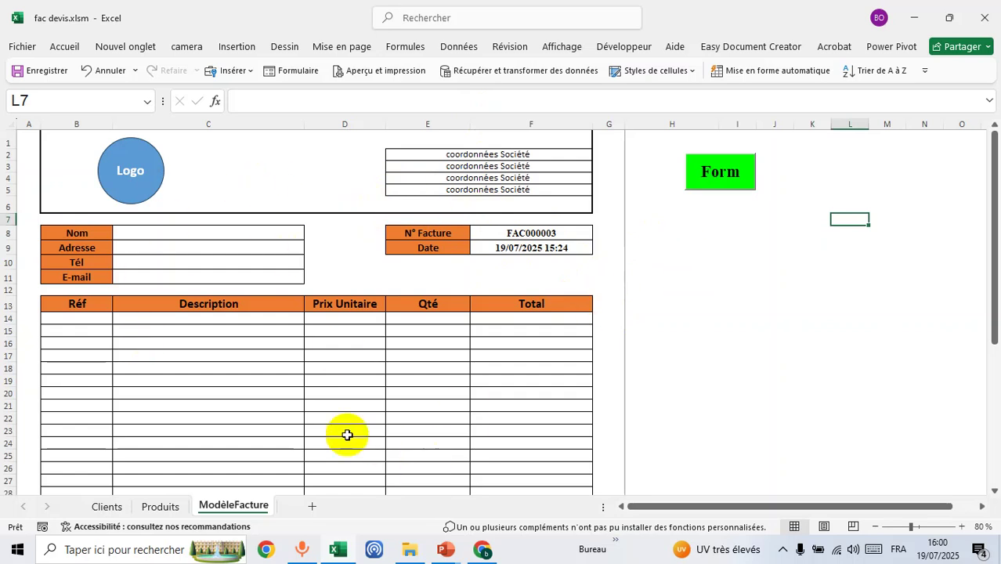
- Open the Facture / Devis form and check its Type, Nom Client and product lists
{"action": "left_click", "coordinate": [715, 174]}
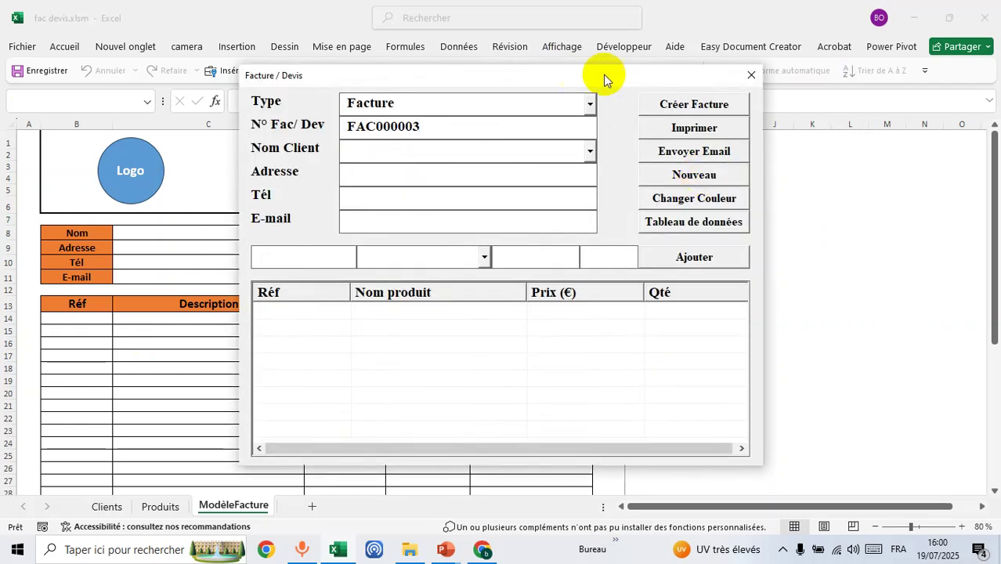
{"action": "left_click_drag", "start_coordinate": [603, 78], "coordinate": [501, 71]}
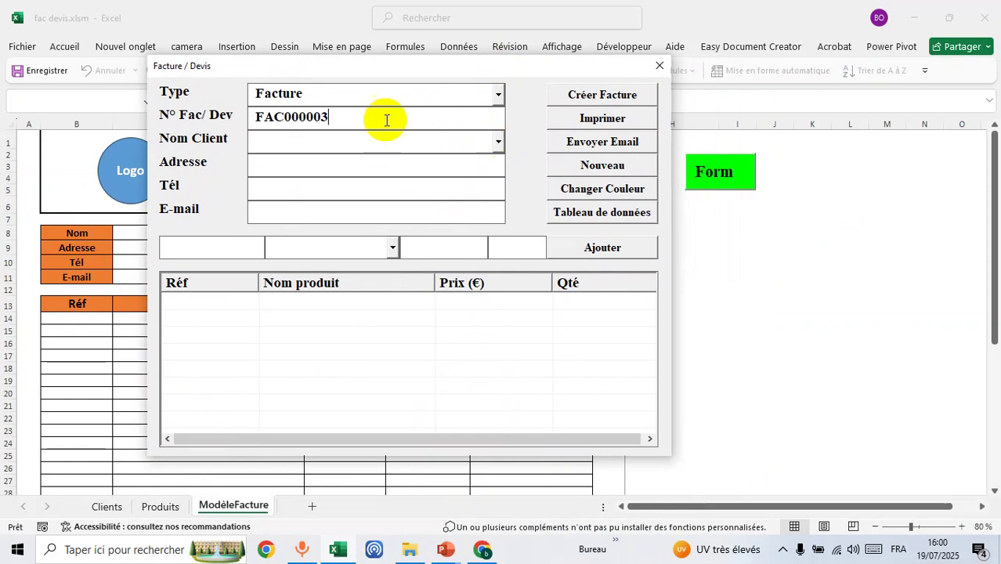
{"action": "left_click", "coordinate": [498, 94]}
{"action": "left_click", "coordinate": [498, 94]}
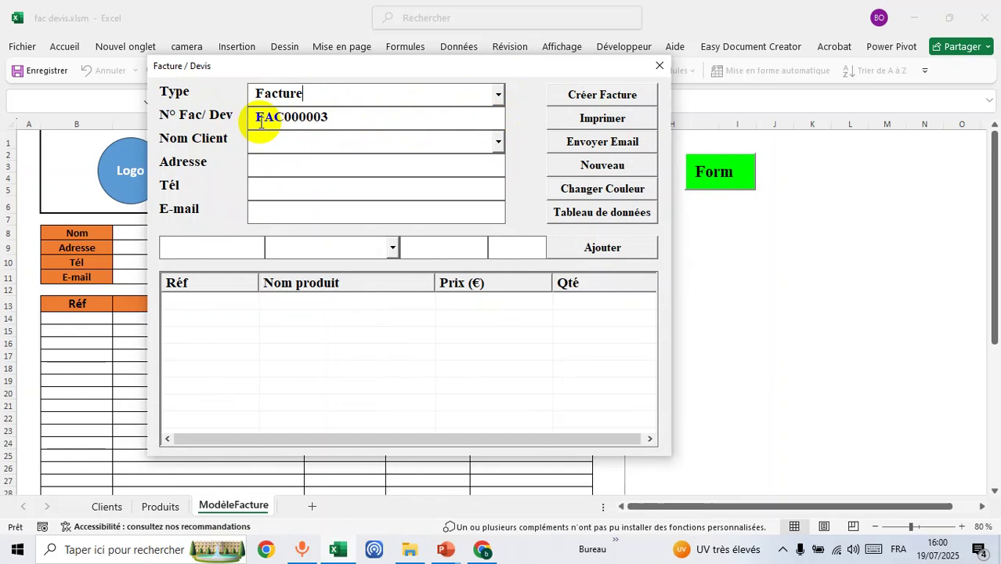
{"action": "left_click", "coordinate": [497, 142]}
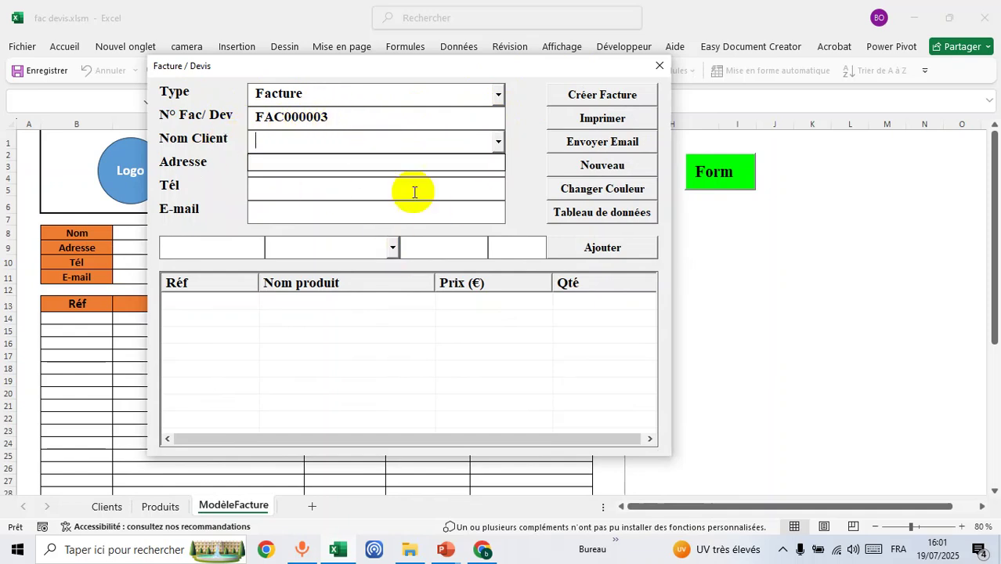
{"action": "left_click", "coordinate": [500, 142]}
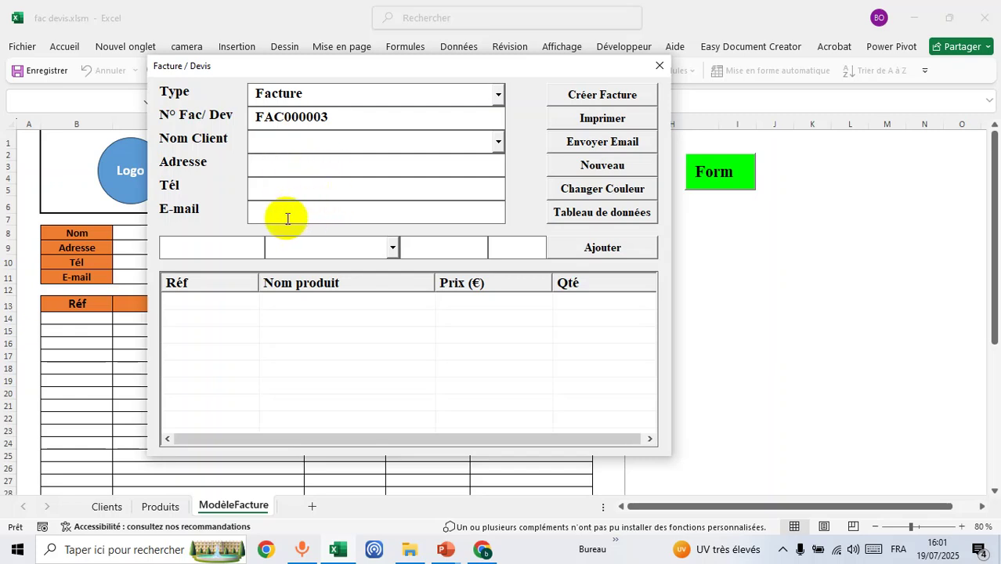
{"action": "left_click", "coordinate": [393, 247]}
{"action": "left_click", "coordinate": [393, 247]}
{"action": "left_click", "coordinate": [393, 248]}
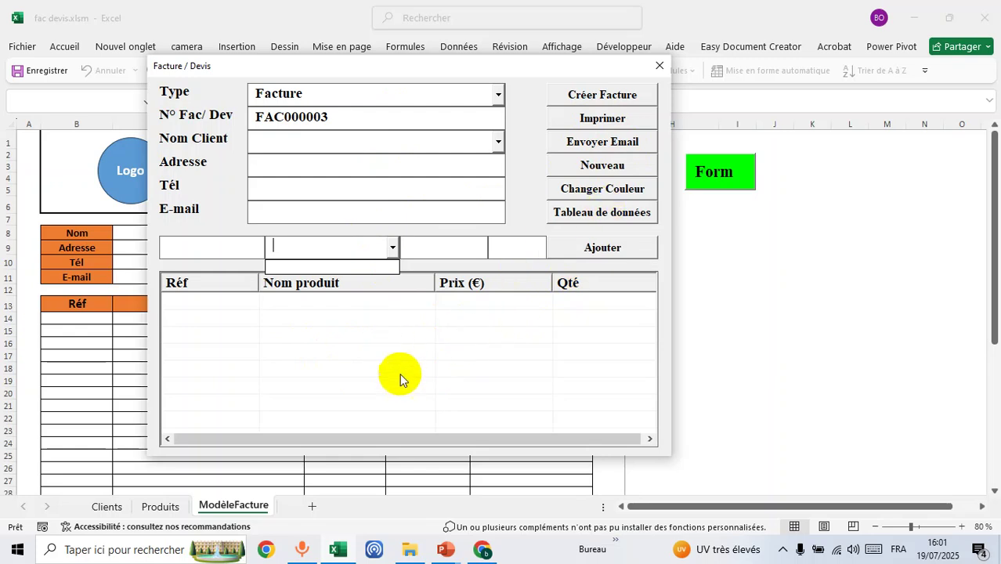
- Turn the form background light green, then close the form and show the Produits sheet
{"action": "left_click", "coordinate": [598, 191]}
{"action": "left_click", "coordinate": [599, 192]}
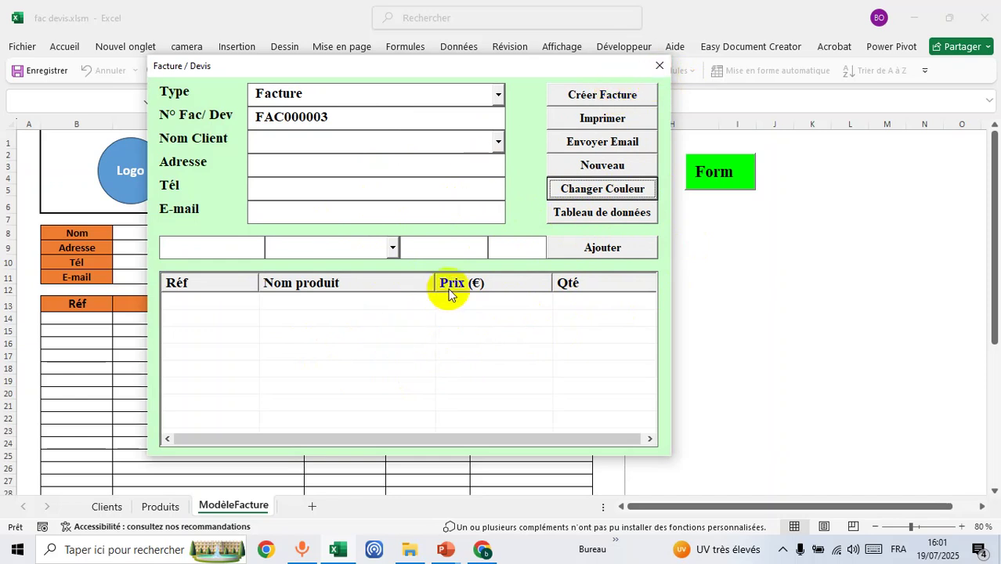
{"action": "left_click", "coordinate": [659, 65]}
{"action": "left_click", "coordinate": [161, 506]}
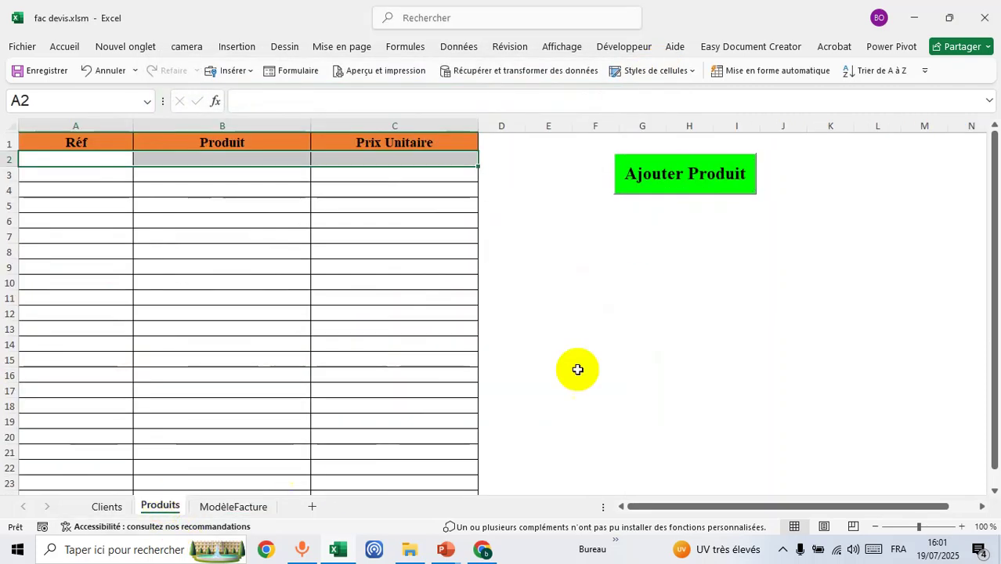
- Add product Pc120 'Pc portable' at unit price 200 to the catalogue
{"action": "left_click", "coordinate": [654, 296]}
{"action": "left_click", "coordinate": [707, 170]}
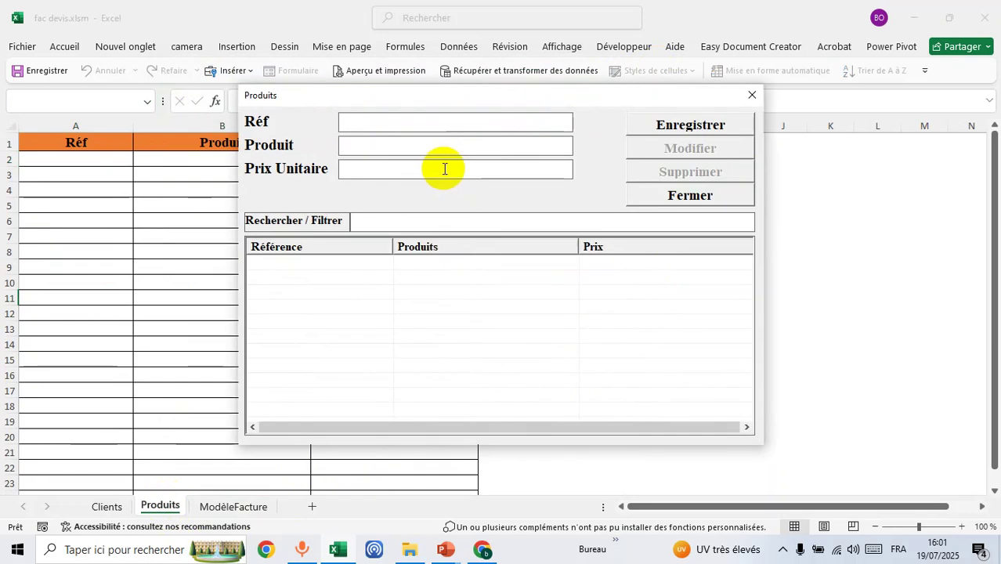
{"action": "type", "text": "Pc120"}
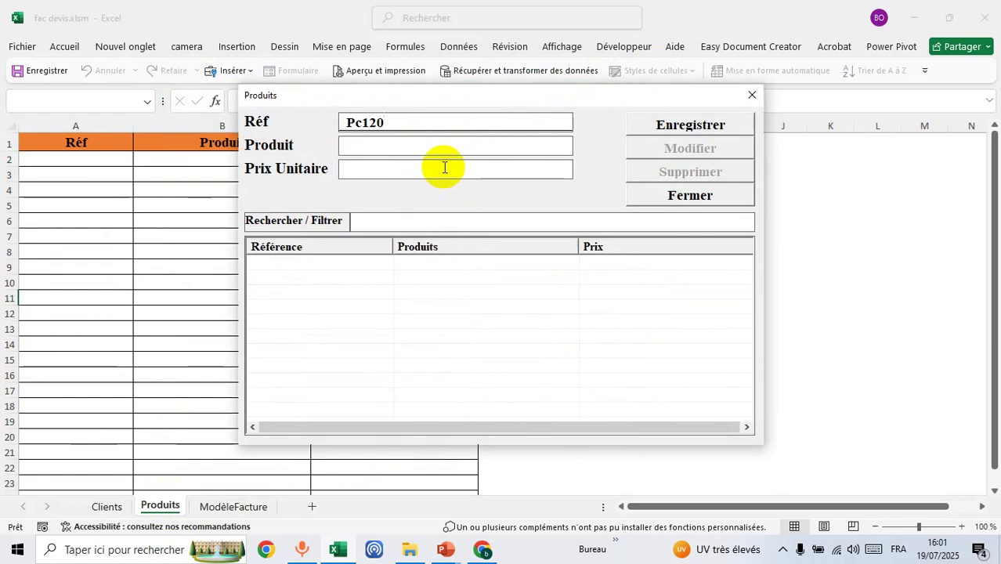
{"action": "left_click", "coordinate": [452, 141]}
{"action": "type", "text": "Pc portable"}
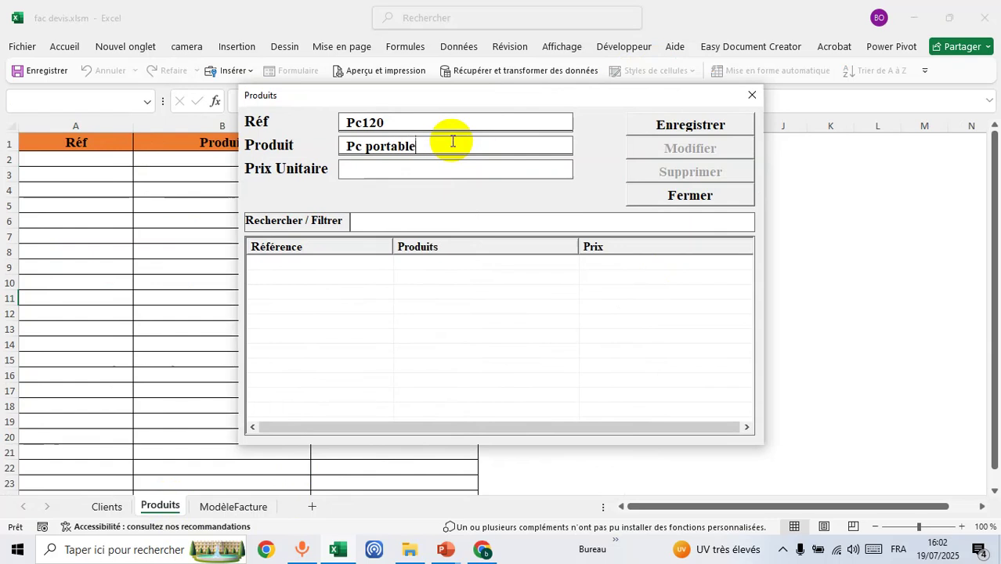
{"action": "left_click", "coordinate": [465, 166]}
{"action": "type", "text": "200"}
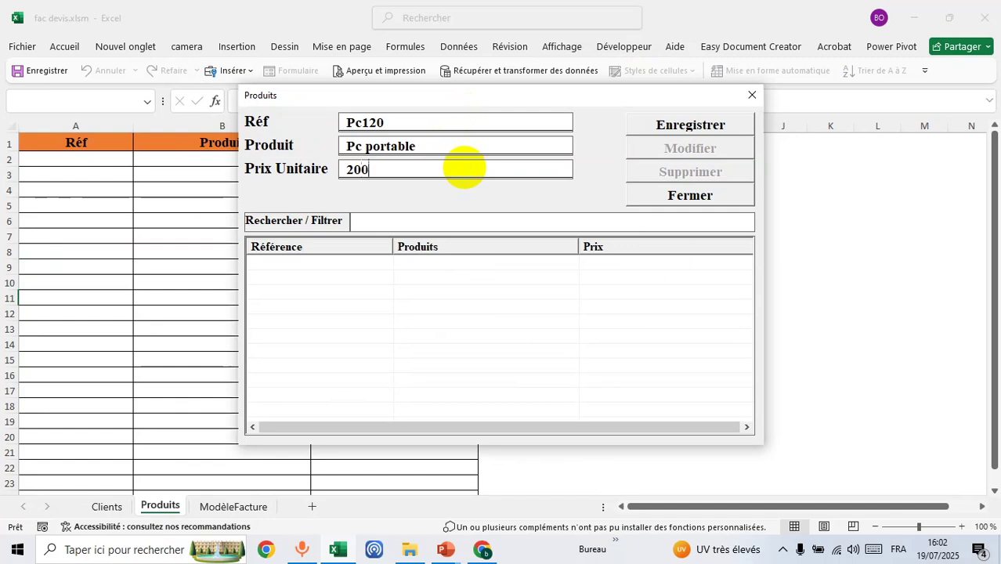
{"action": "left_click", "coordinate": [688, 127]}
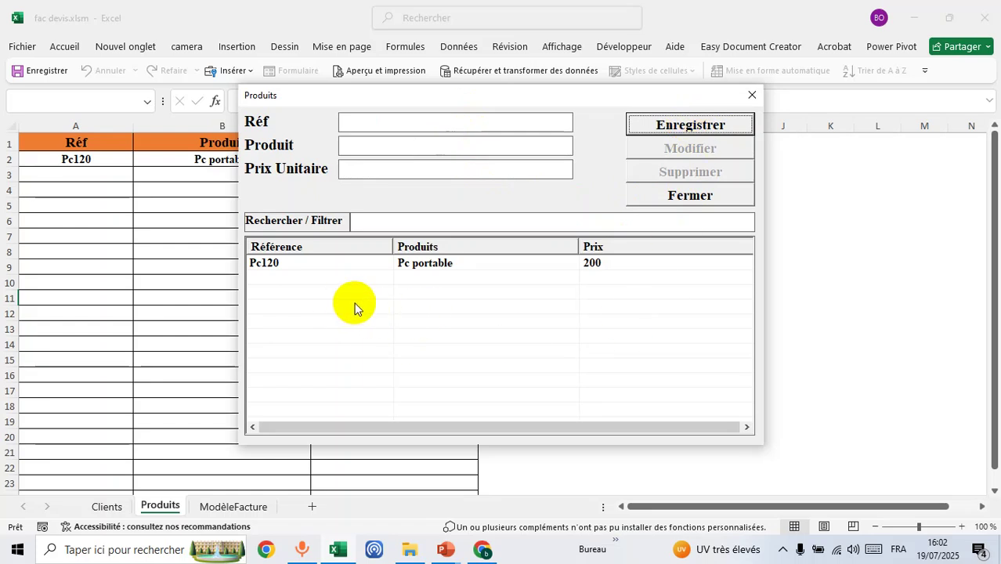
- Add product Cb1560 'Cable HD' at unit price 2 to the catalogue
{"action": "left_click", "coordinate": [429, 123]}
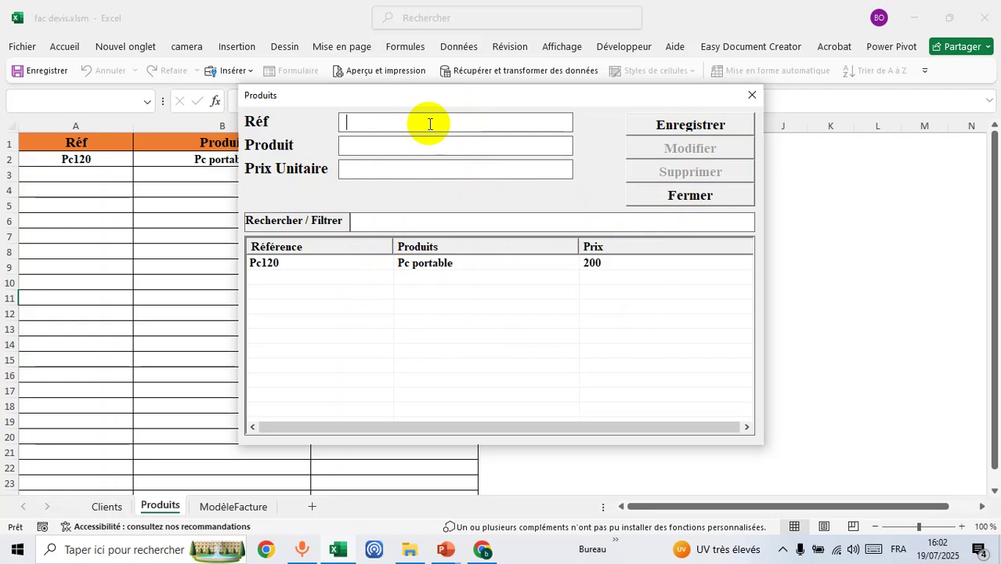
{"action": "type", "text": "Cb1560"}
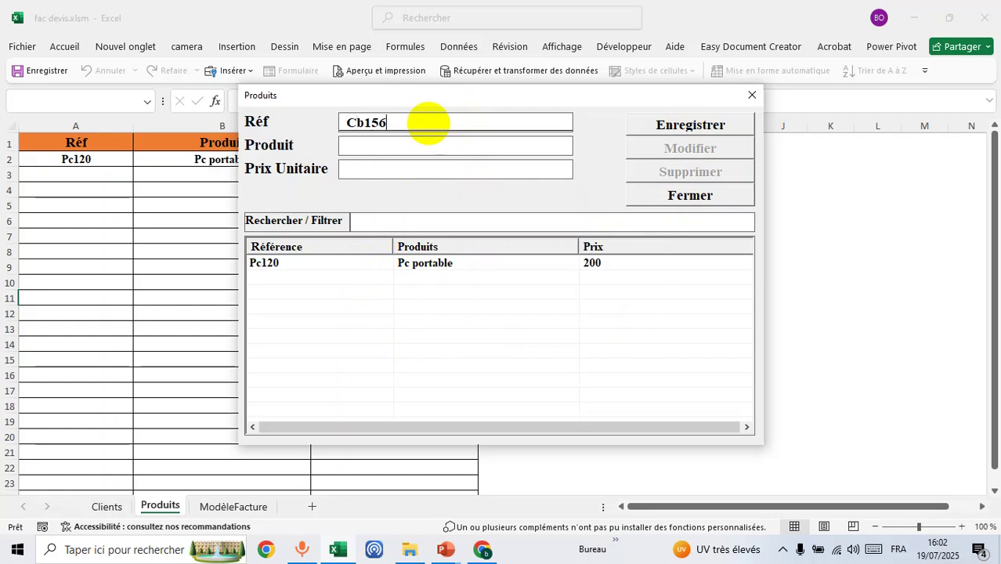
{"action": "left_click", "coordinate": [434, 147]}
{"action": "type", "text": "Cable HD"}
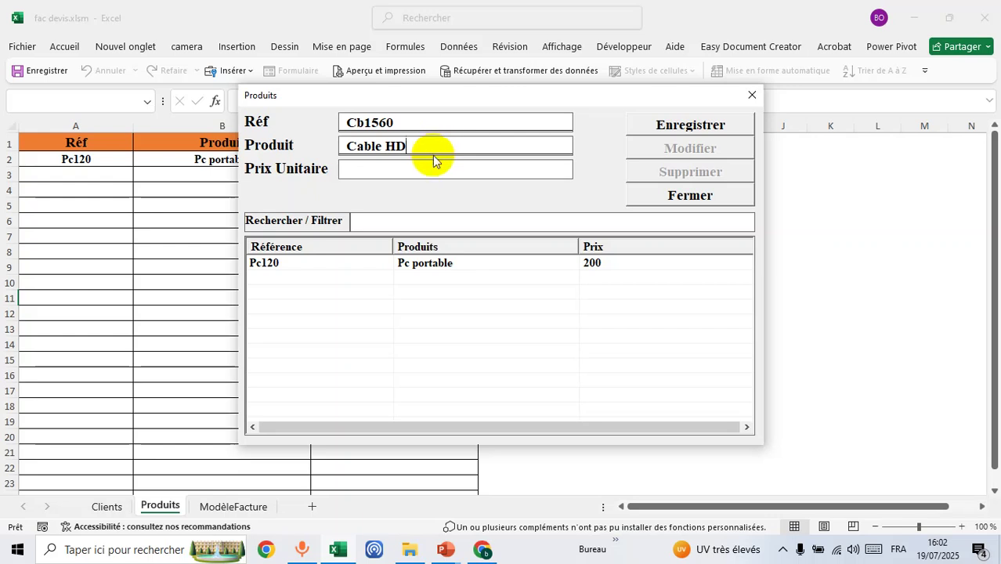
{"action": "type", "text": "2"}
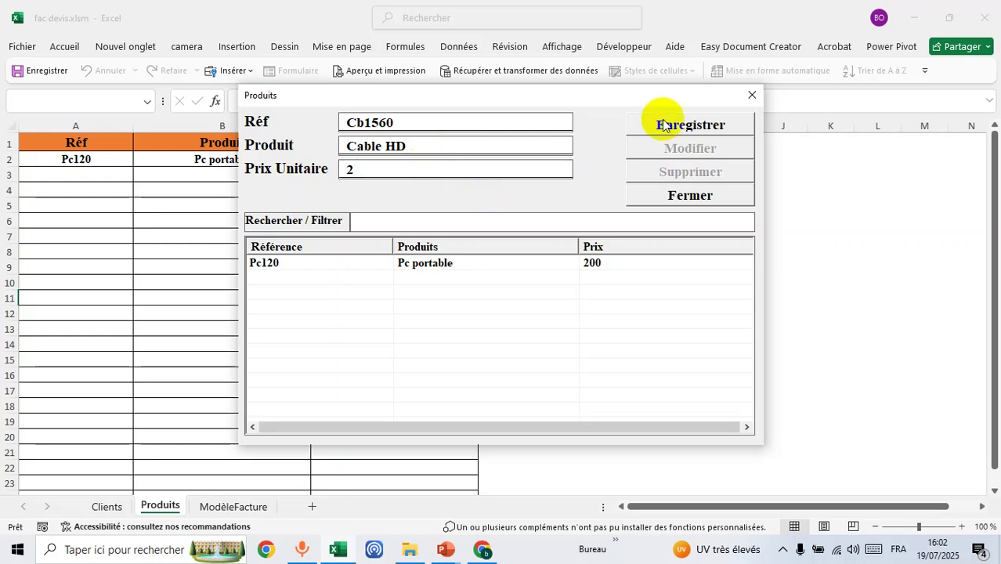
{"action": "left_click", "coordinate": [664, 124]}
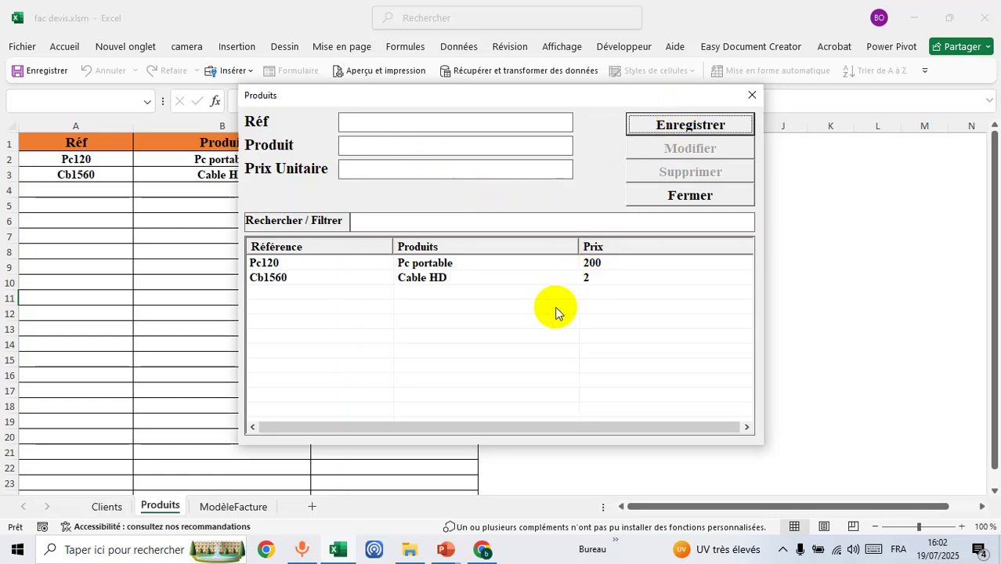
{"action": "left_click", "coordinate": [527, 220]}
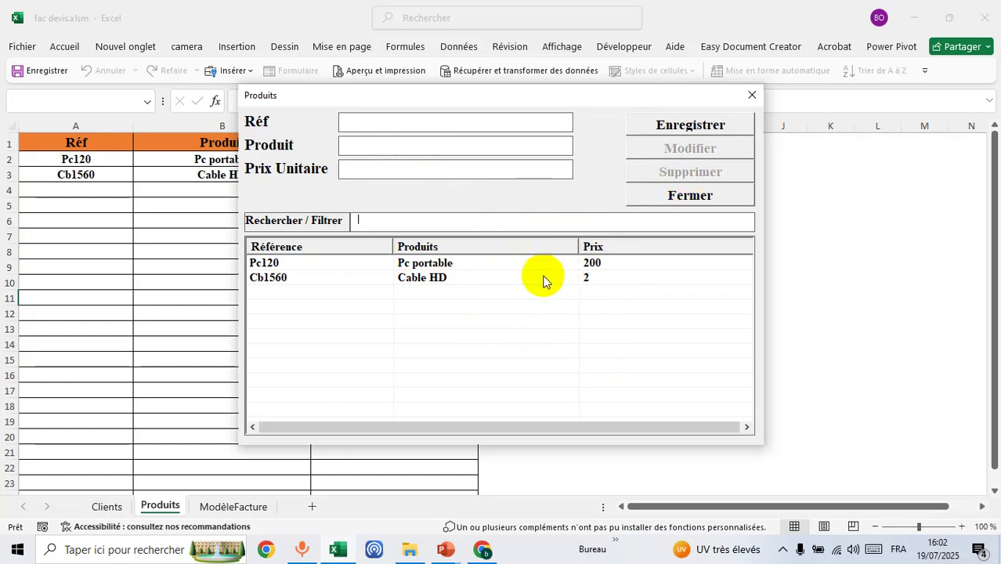
- Test the product filter with 'p' and '20', clear it, and close the product form
{"action": "type", "text": "p"}
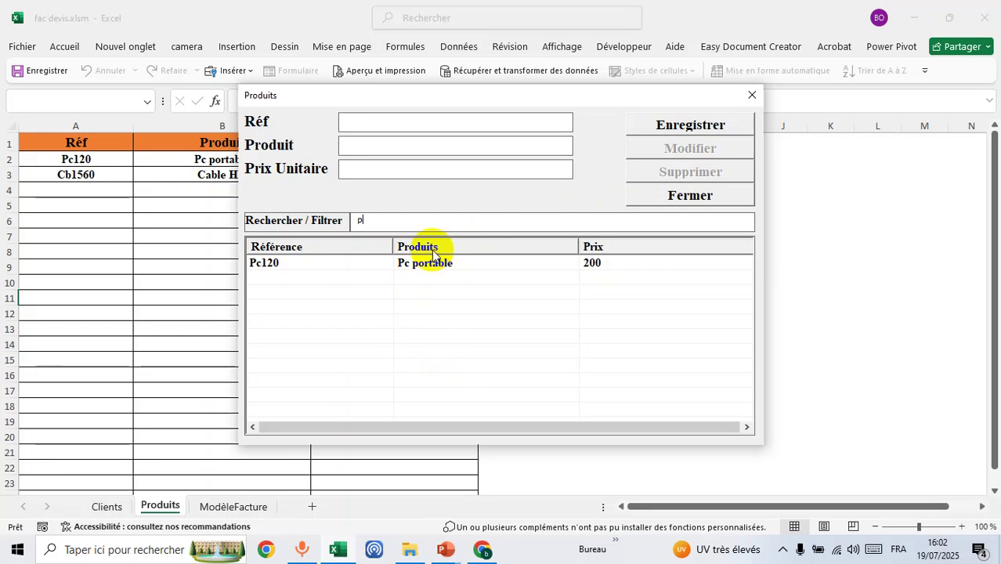
{"action": "key", "text": "BackSpace"}
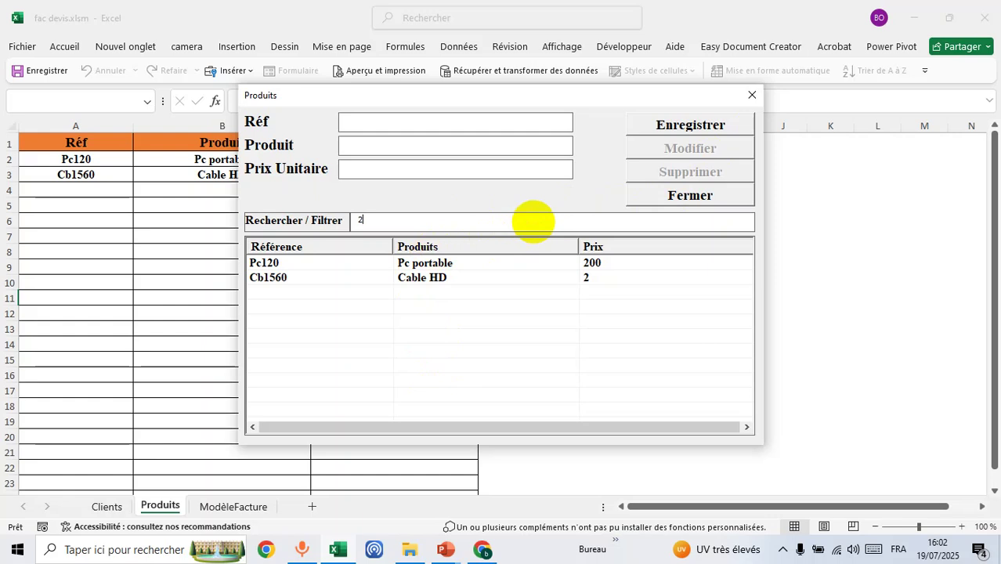
{"action": "type", "text": "20"}
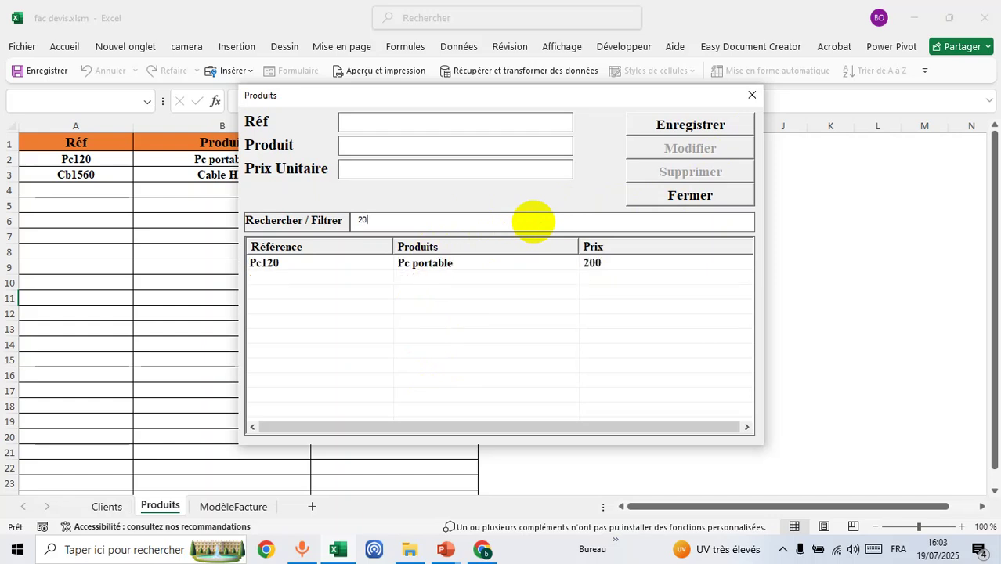
{"action": "key", "text": "BackSpace"}
{"action": "key", "text": "BackSpace"}
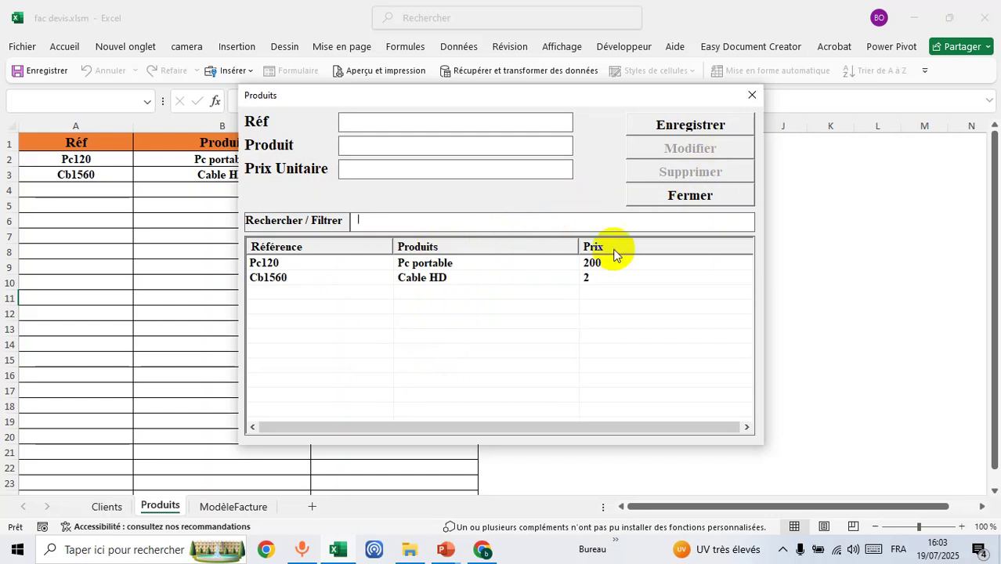
{"action": "left_click", "coordinate": [751, 98]}
- On the Clients sheet, save the first client with surname, first name, phone and pasted e-mail
{"action": "left_click", "coordinate": [107, 507]}
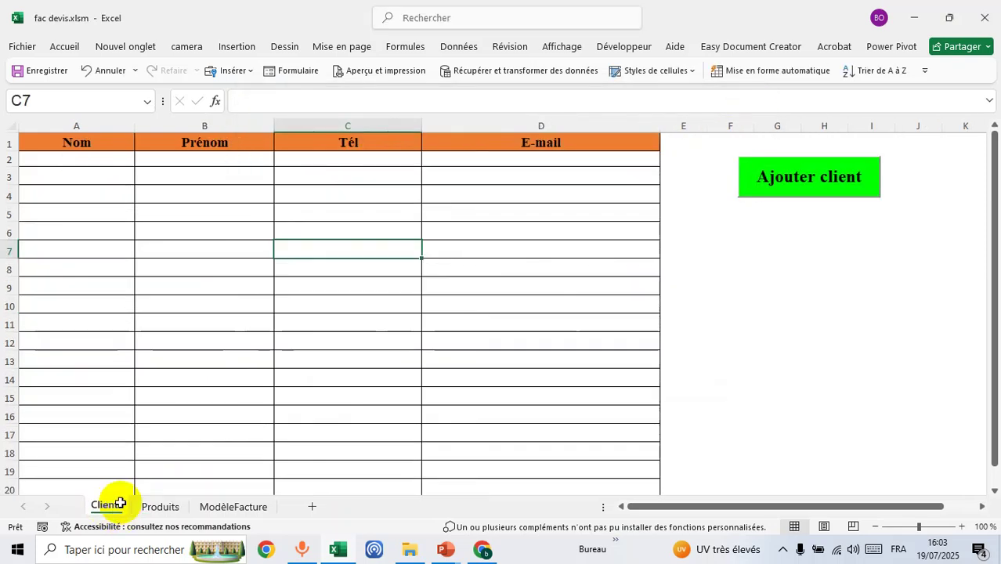
{"action": "left_click", "coordinate": [748, 199]}
{"action": "left_click", "coordinate": [771, 183]}
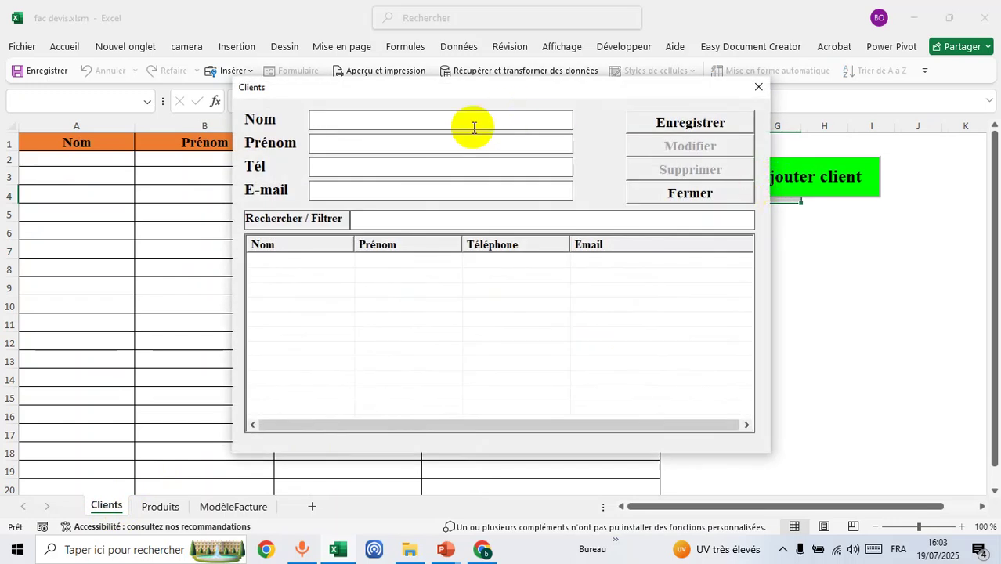
{"action": "type", "text": "Eric"}
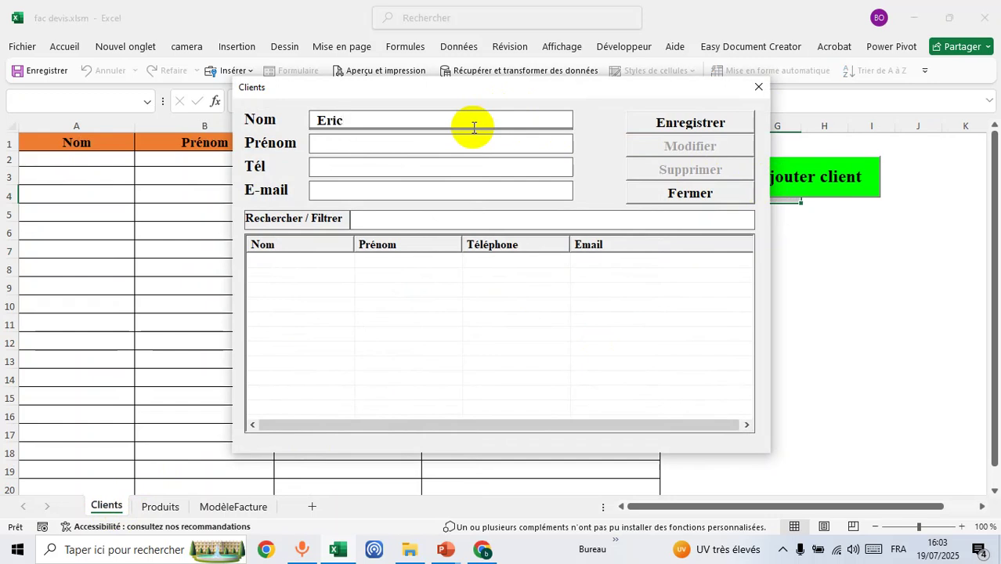
{"action": "key", "text": "Tab"}
{"action": "type", "text": "e"}
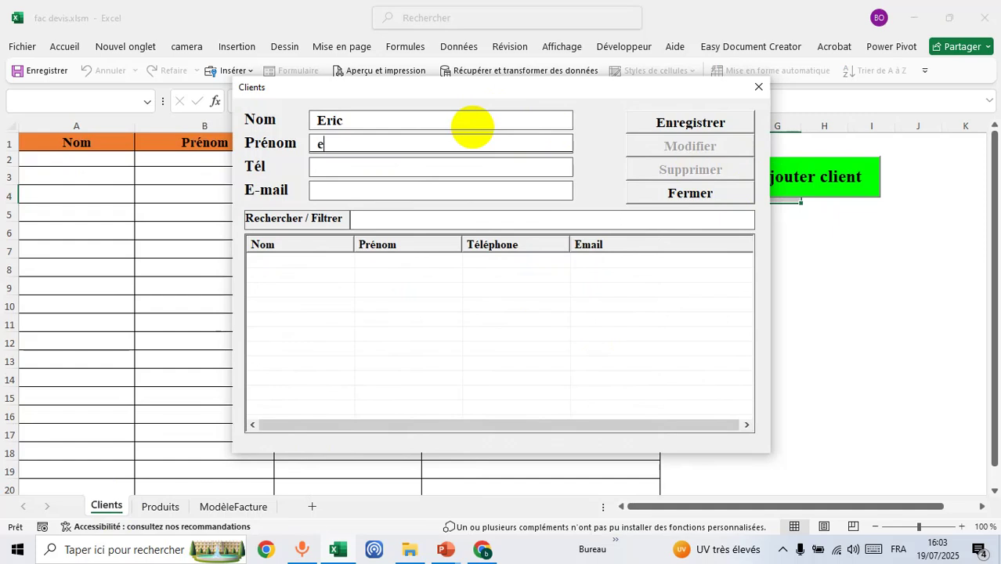
{"action": "key", "text": "Tab"}
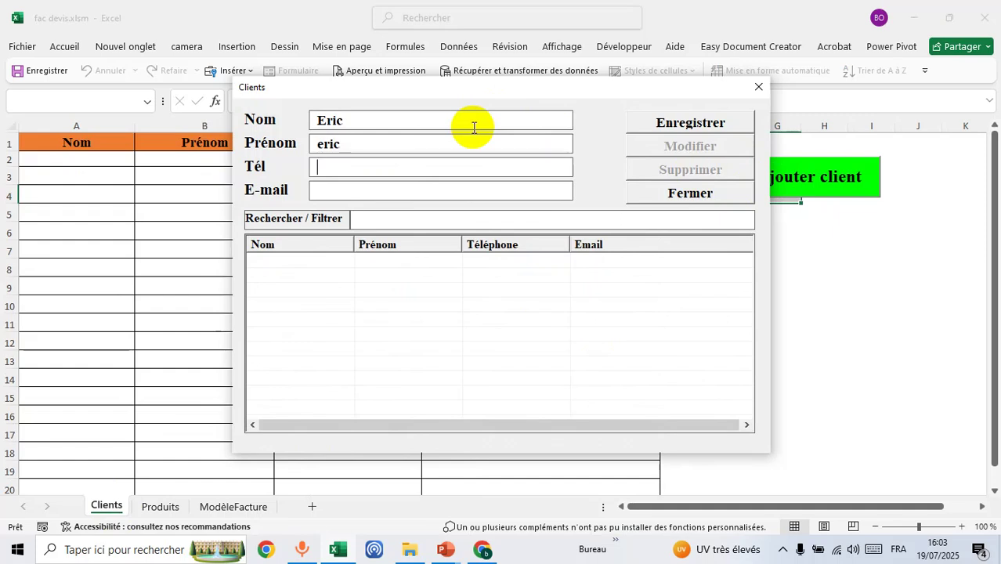
{"action": "type", "text": "0123654789"}
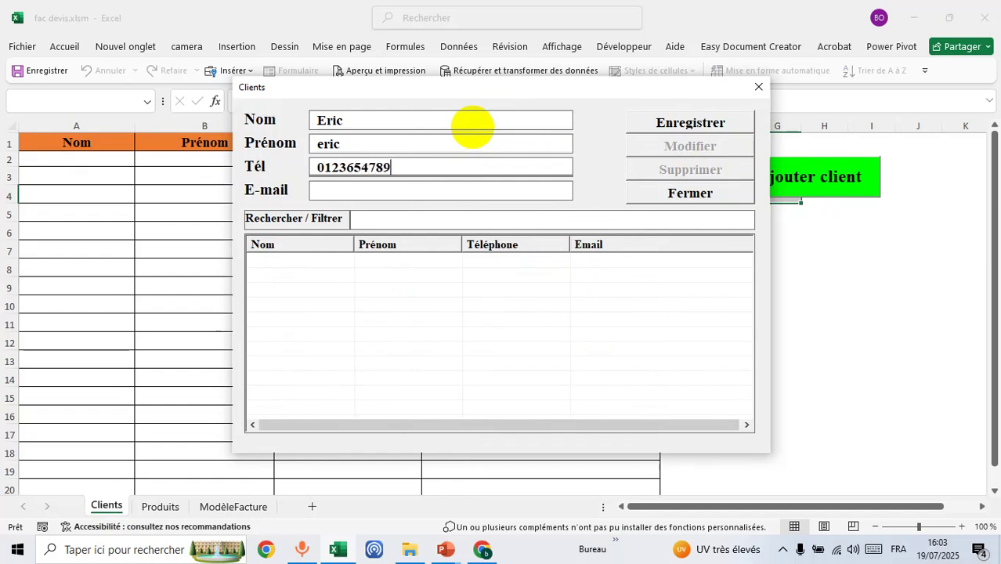
{"action": "left_click", "coordinate": [412, 190]}
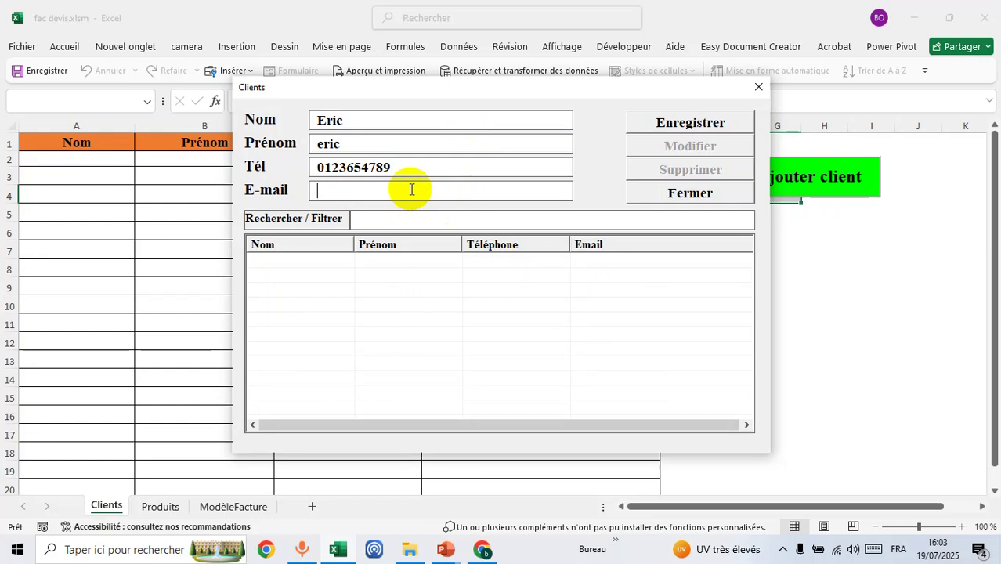
{"action": "key", "text": "ctrl+v"}
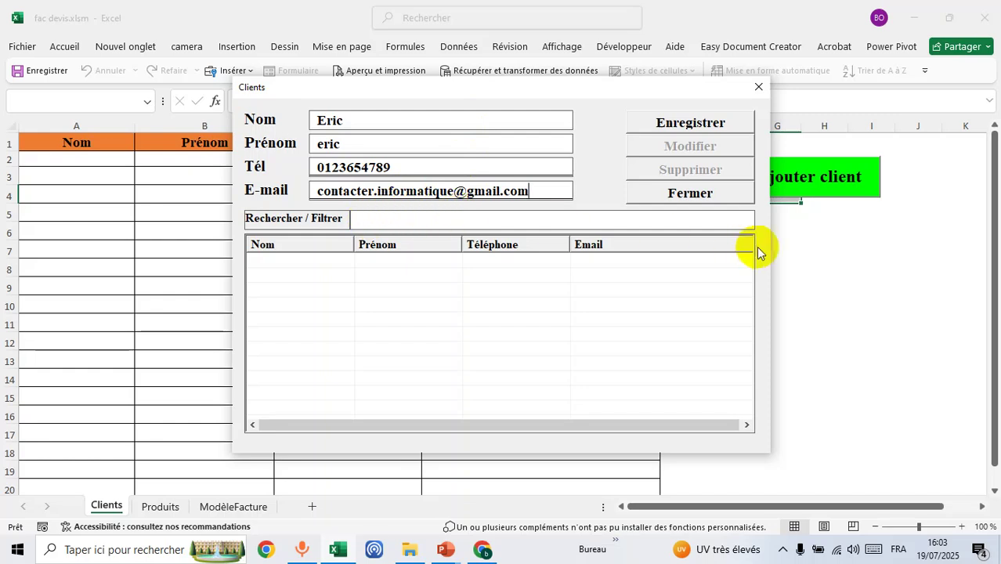
{"action": "left_click", "coordinate": [674, 123]}
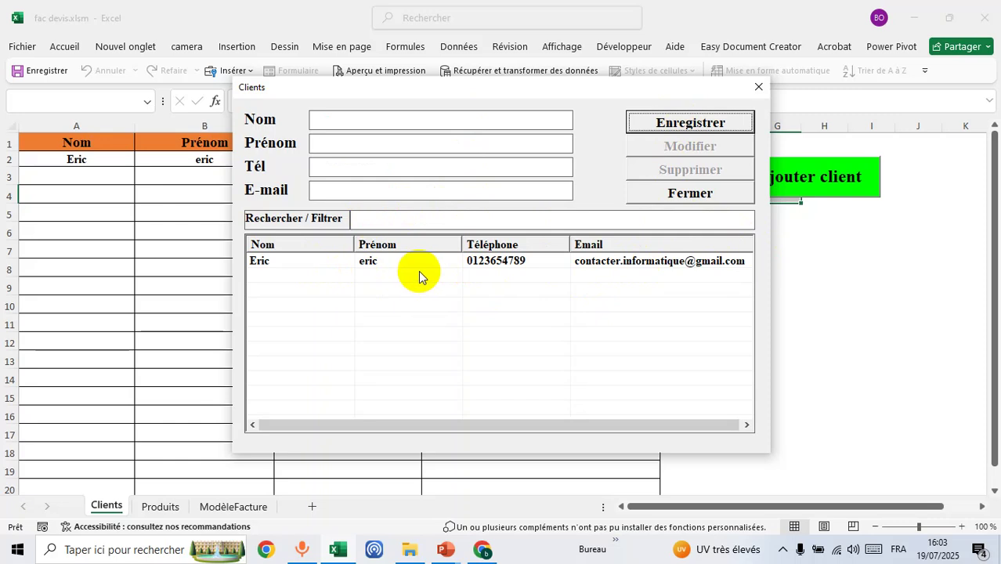
- Enter the second client's surname, phone and e-mail address, and save the entry
{"action": "left_click", "coordinate": [459, 119]}
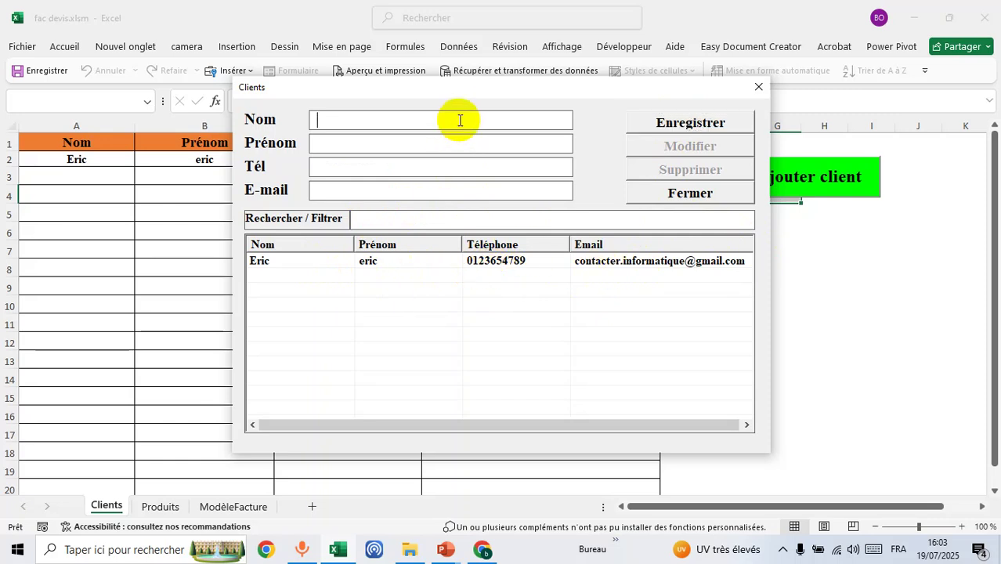
{"action": "type", "text": "vi"}
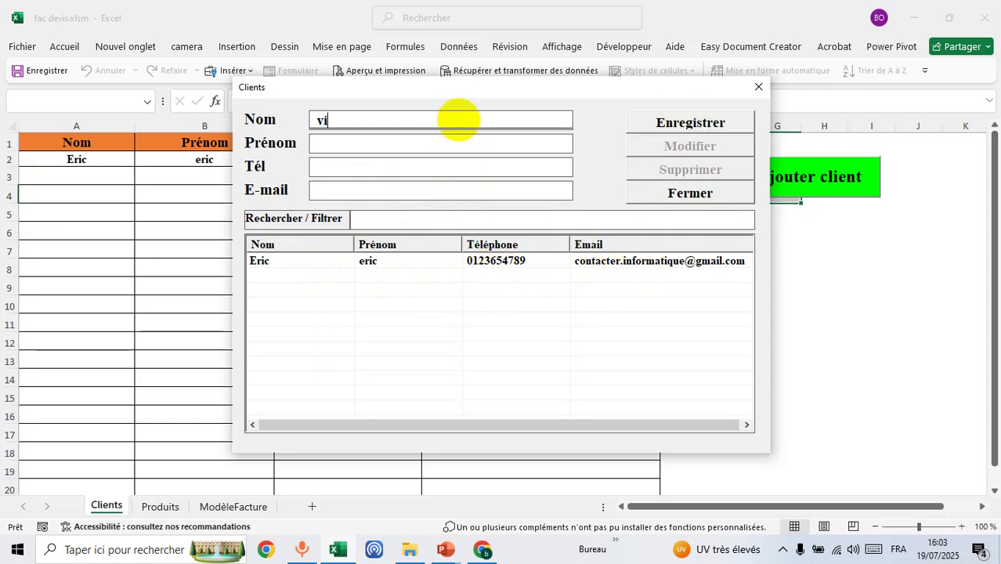
{"action": "type", "text": "ncent"}
{"action": "key", "text": "Tab"}
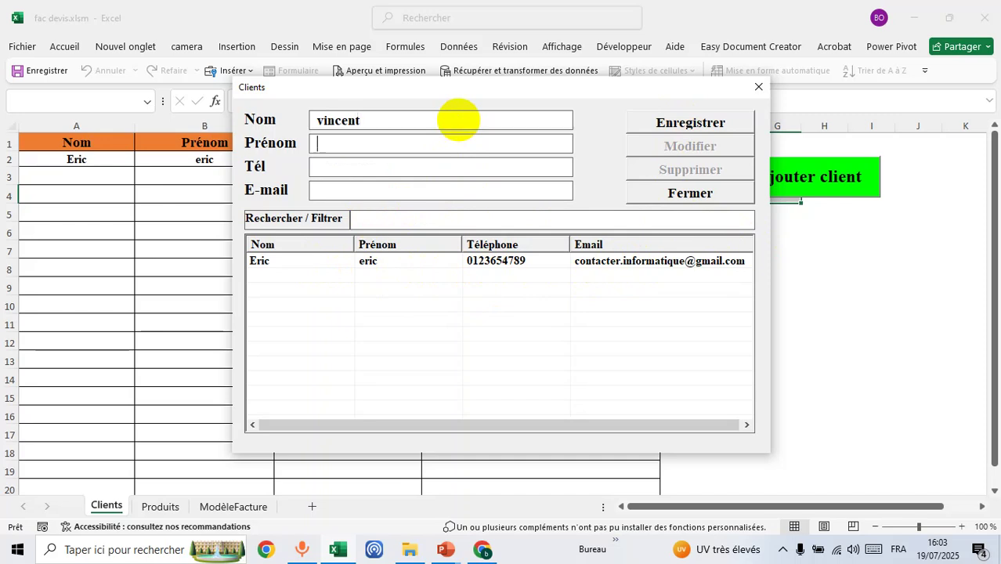
{"action": "type", "text": "vincent"}
{"action": "key", "text": "Tab"}
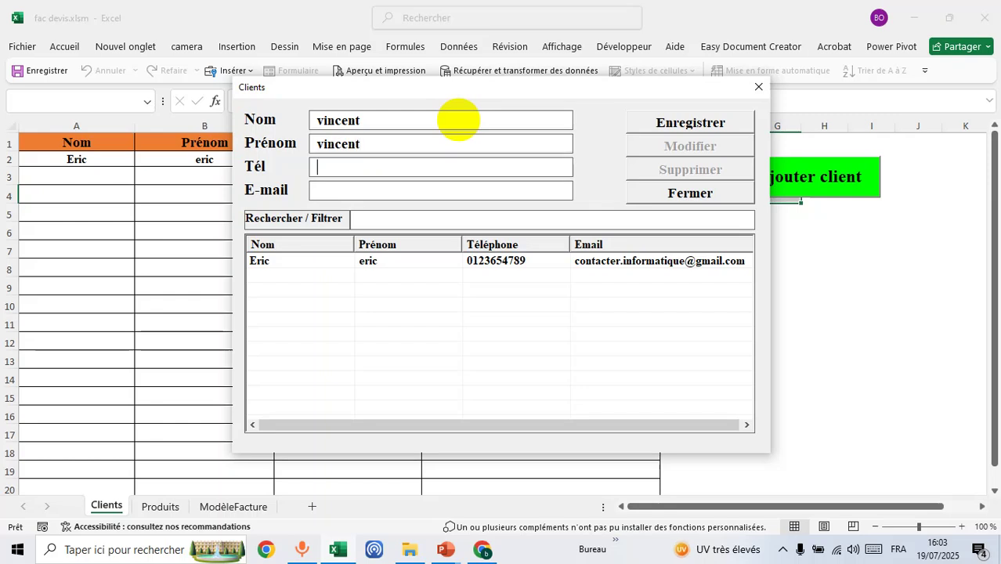
{"action": "type", "text": "0123654789"}
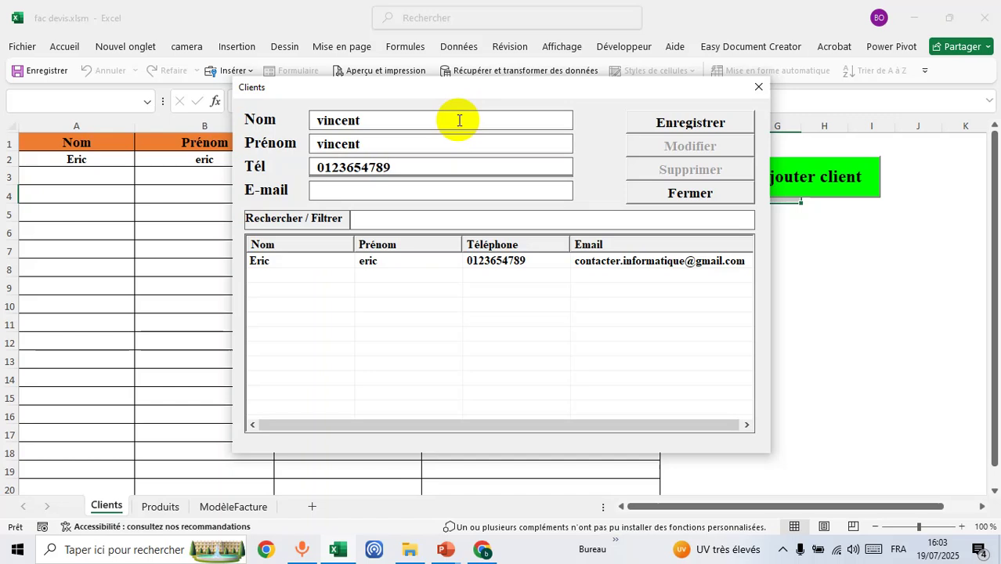
{"action": "left_click", "coordinate": [432, 193]}
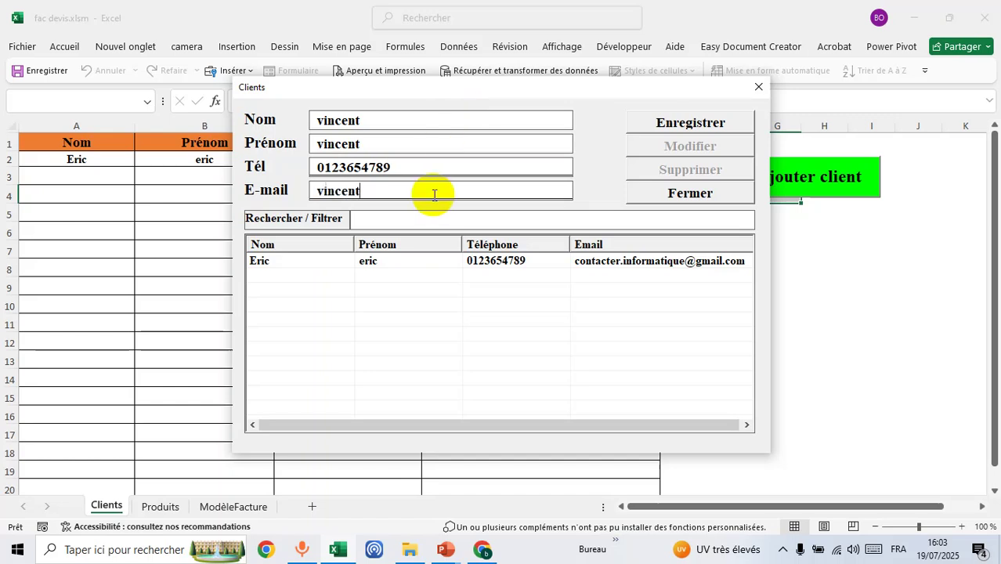
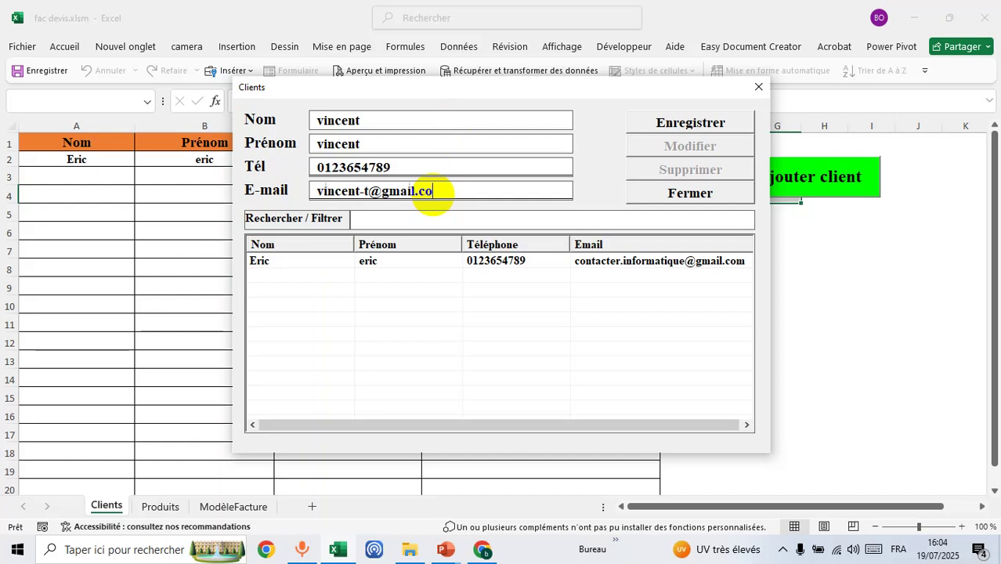
{"action": "left_click", "coordinate": [691, 125]}
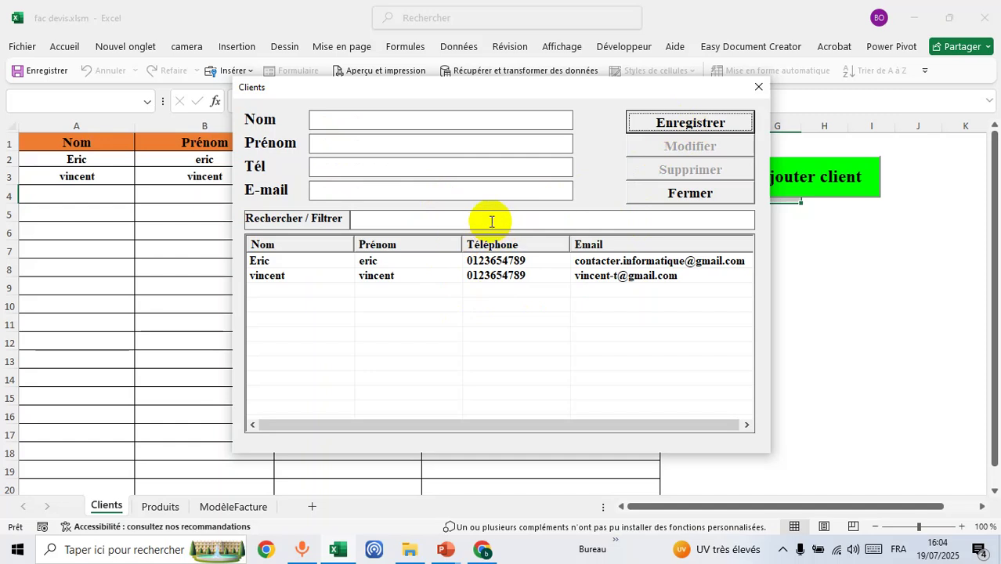
- Review both saved clients' details from the list, then close the Clients form
{"action": "left_click", "coordinate": [496, 261]}
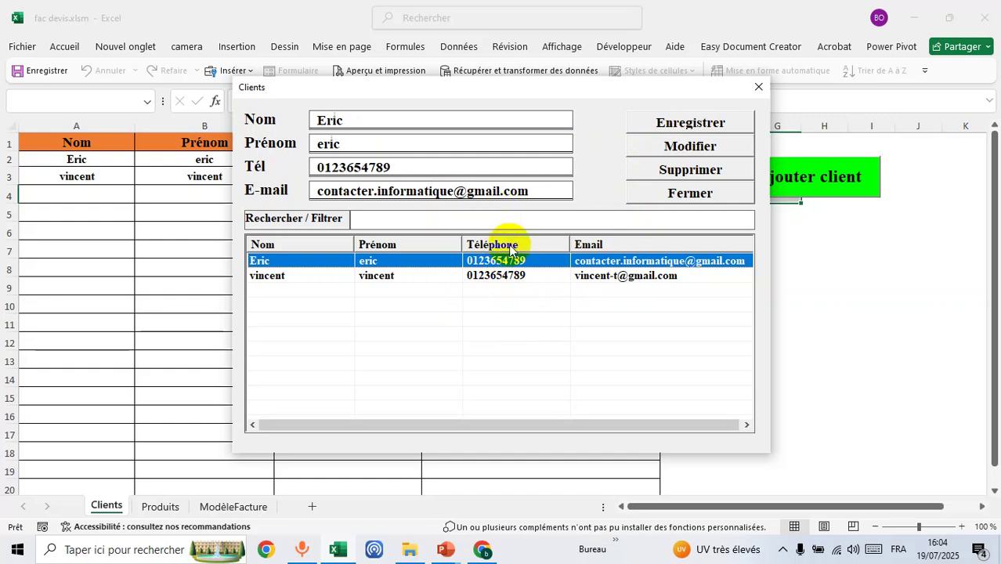
{"action": "left_click", "coordinate": [511, 276]}
{"action": "left_click", "coordinate": [504, 260]}
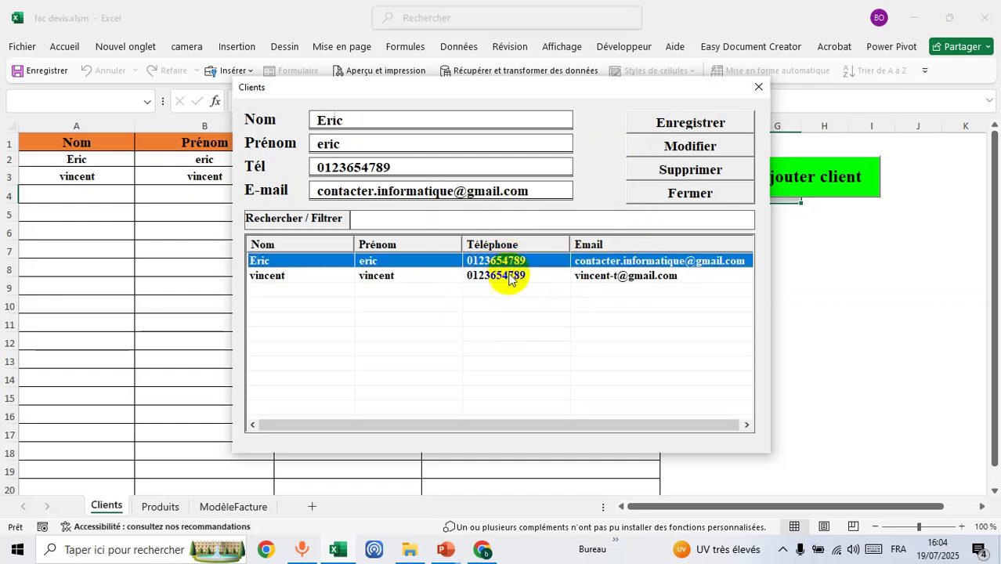
{"action": "left_click", "coordinate": [509, 277]}
{"action": "left_click", "coordinate": [507, 260]}
{"action": "left_click", "coordinate": [502, 274]}
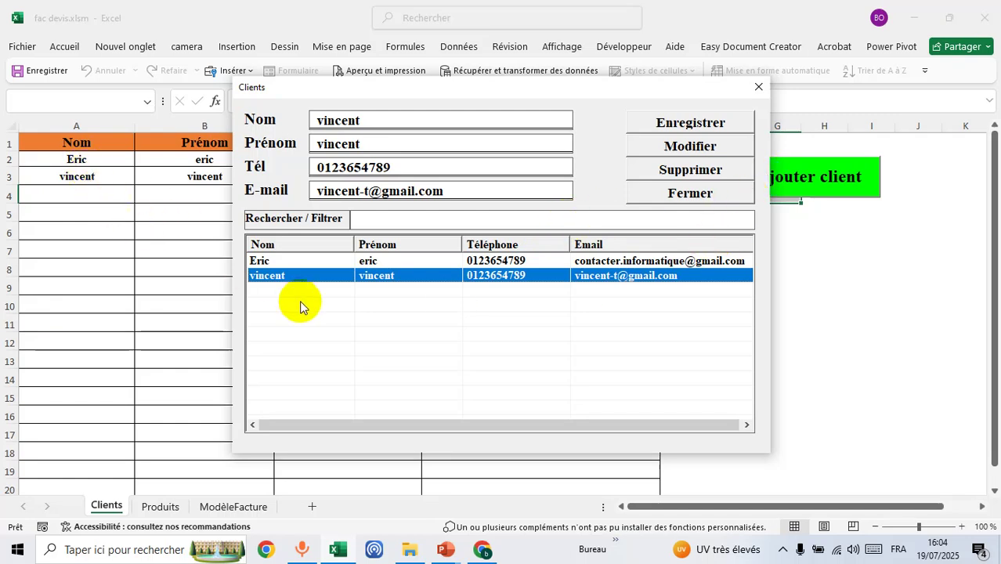
{"action": "left_click", "coordinate": [756, 91]}
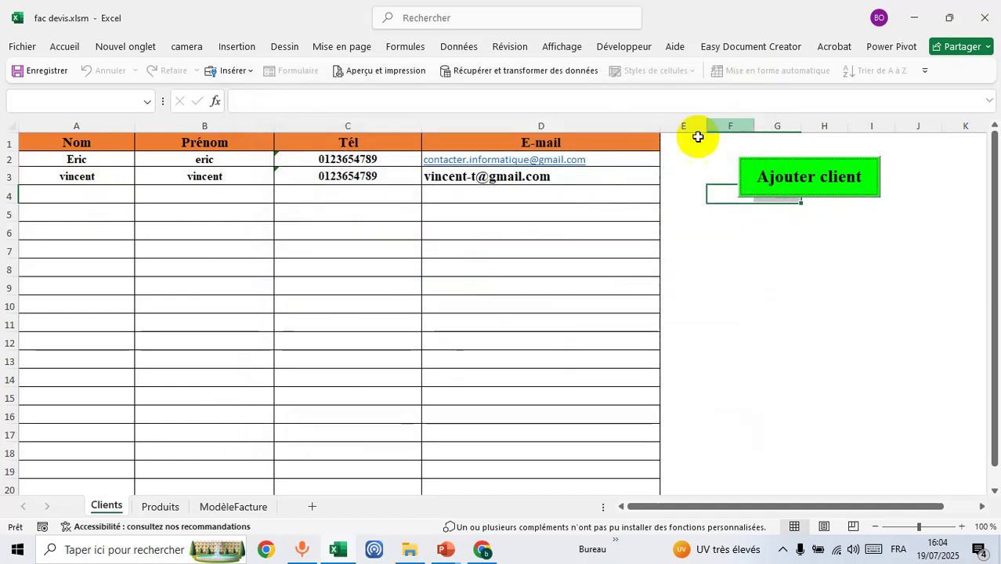
- Open the Facture / Devis form from the ModèleFacture sheet and move it into place
{"action": "left_click", "coordinate": [234, 509]}
{"action": "left_click", "coordinate": [710, 282]}
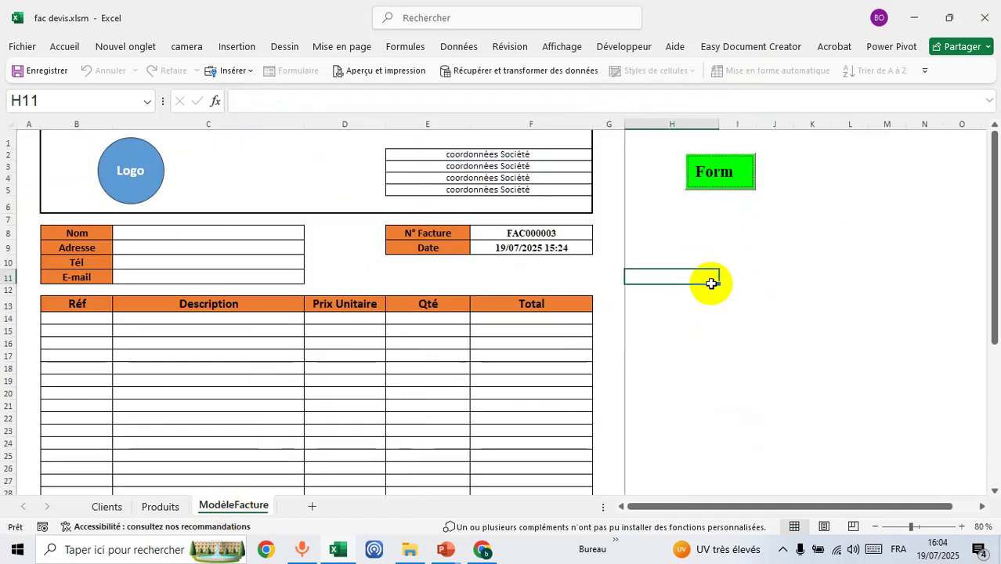
{"action": "left_click", "coordinate": [724, 180]}
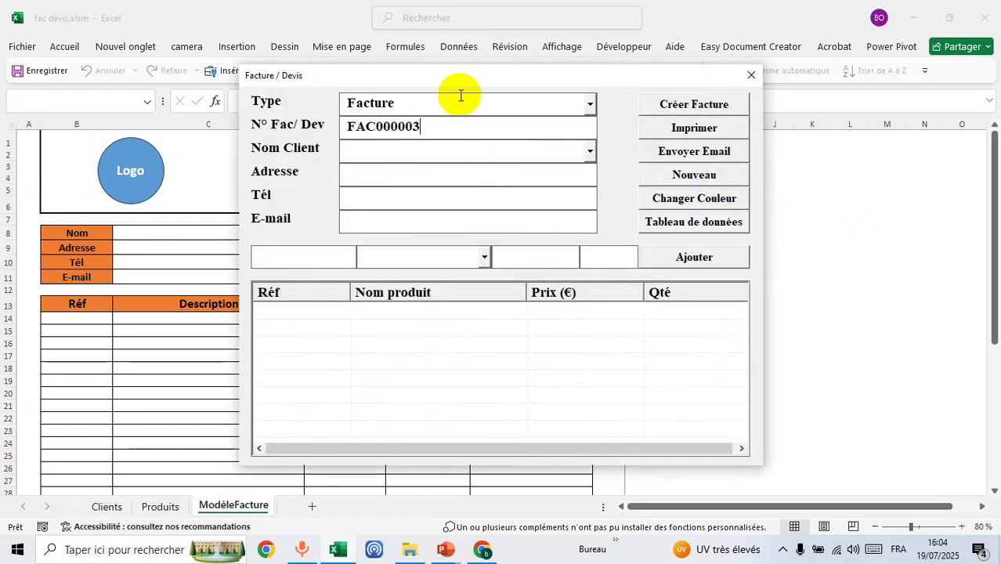
{"action": "left_click_drag", "start_coordinate": [461, 77], "coordinate": [371, 94]}
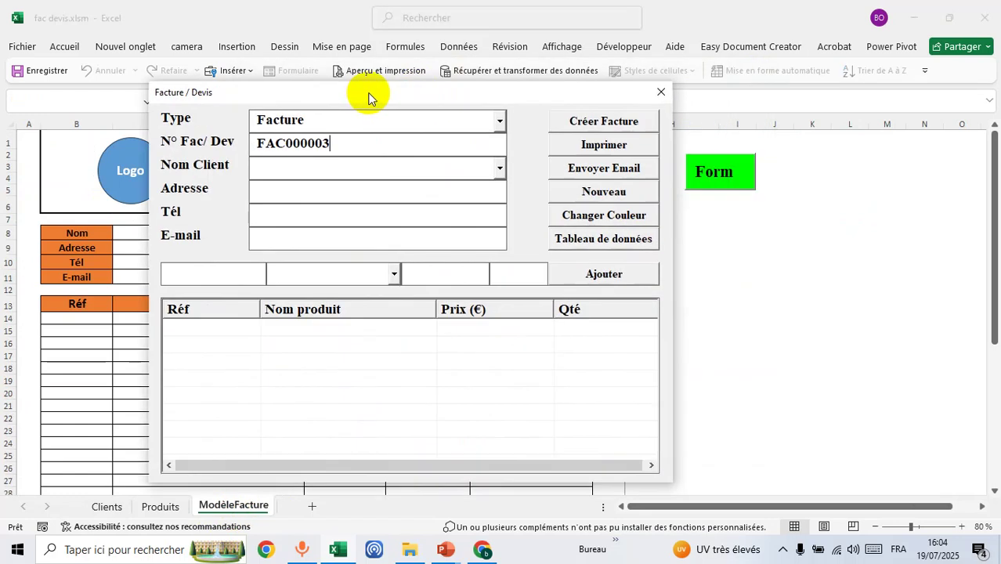
- Switch the document type to Devis and back to Facture, then select the first saved client
{"action": "left_click", "coordinate": [500, 123]}
{"action": "left_click", "coordinate": [475, 154]}
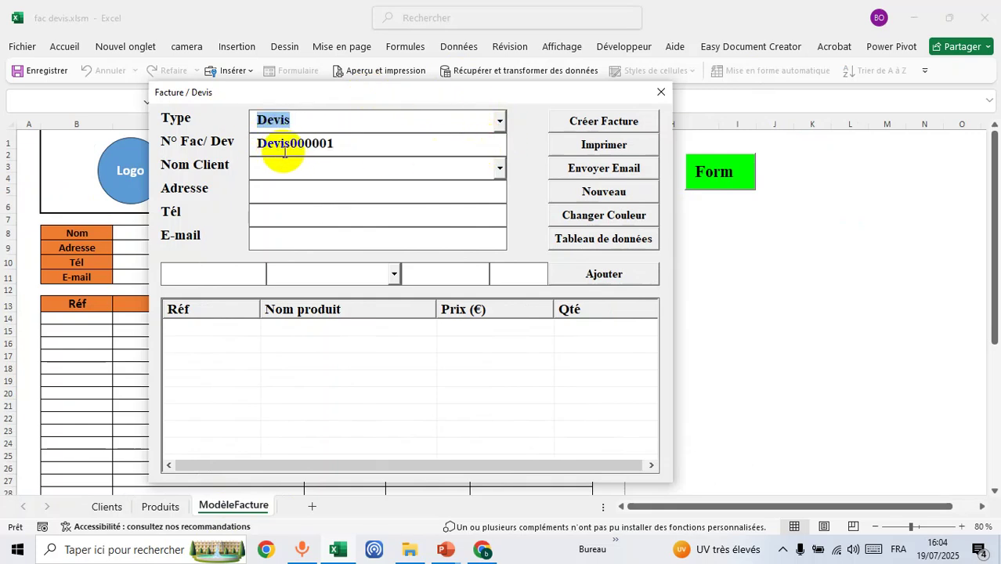
{"action": "left_click", "coordinate": [498, 120]}
{"action": "left_click", "coordinate": [470, 140]}
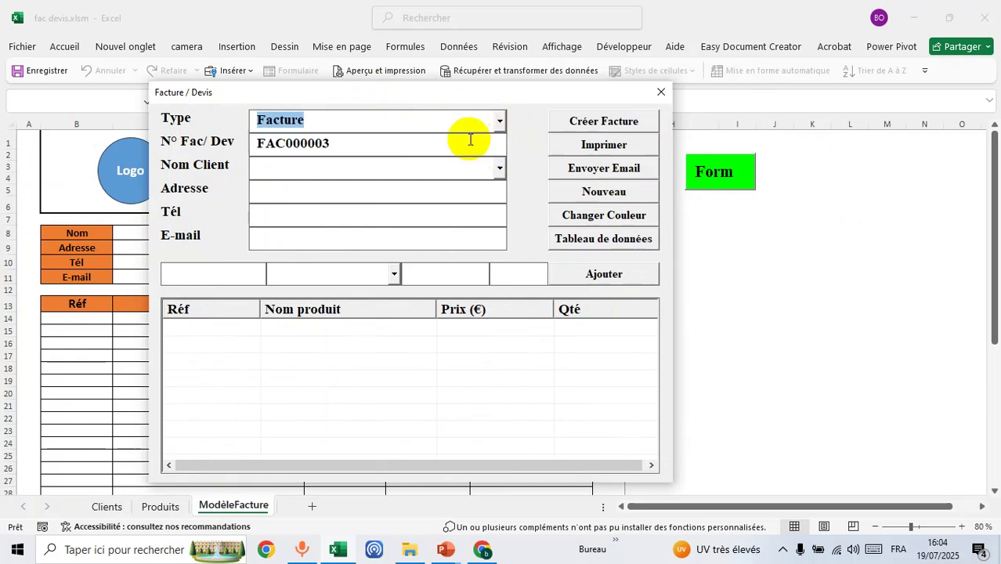
{"action": "left_click", "coordinate": [500, 168]}
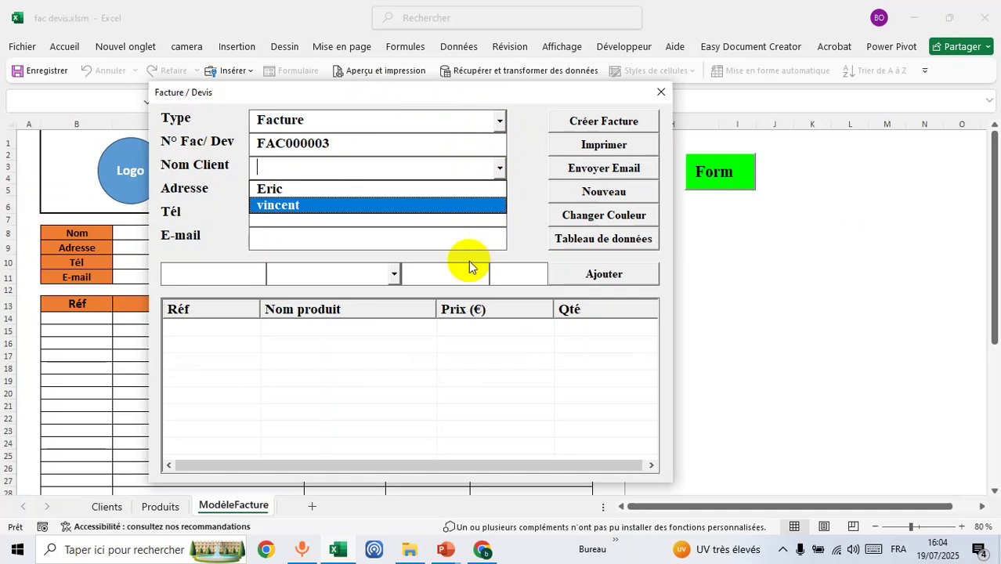
{"action": "left_click", "coordinate": [454, 189]}
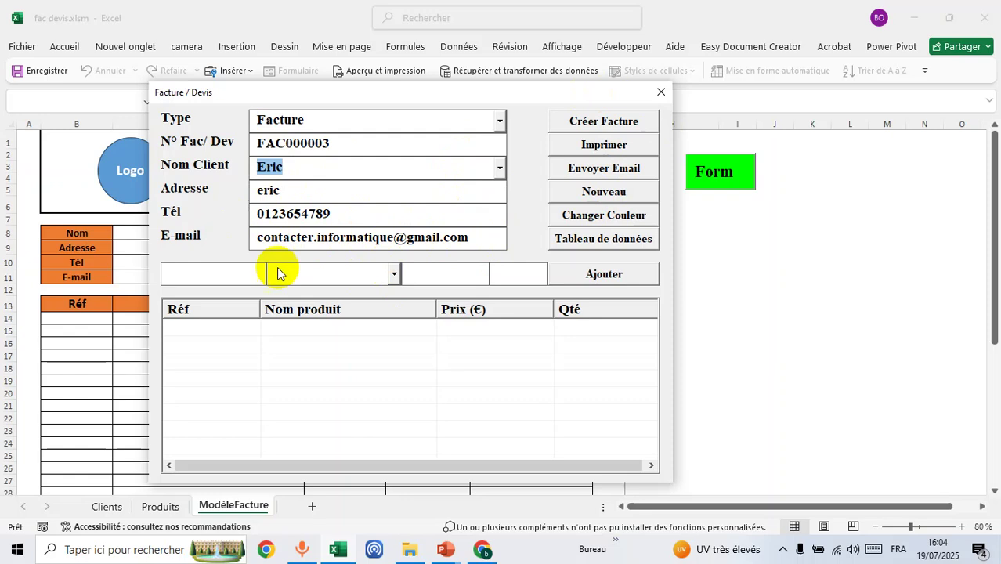
- Add three Pc portable lines to the invoice, including quantities 3 and 4
{"action": "left_click", "coordinate": [393, 278]}
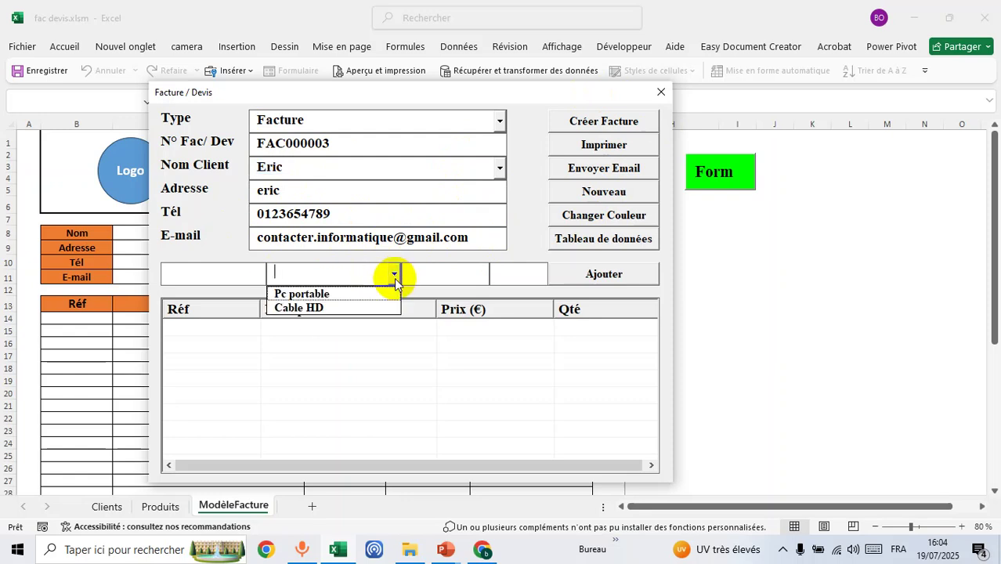
{"action": "left_click", "coordinate": [342, 290]}
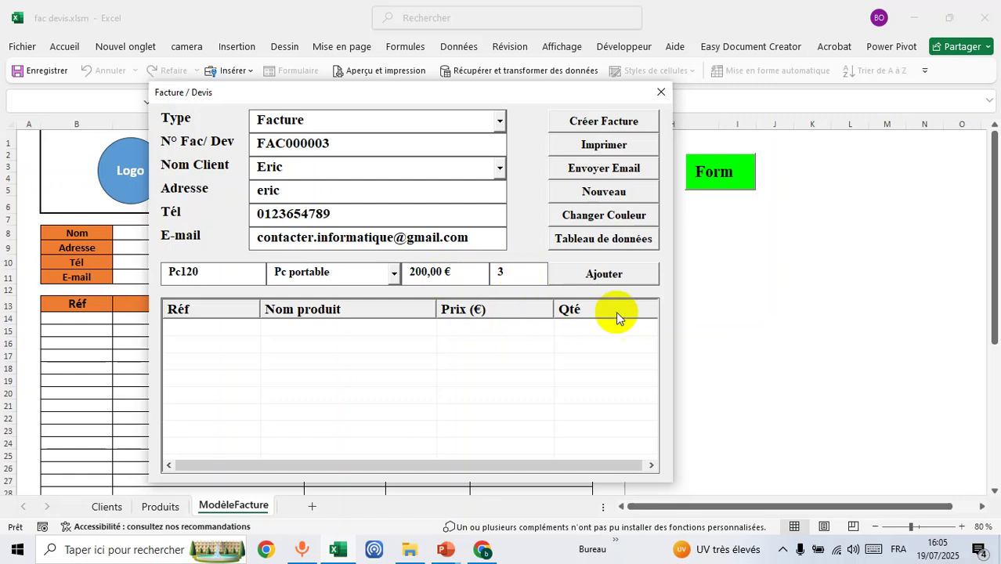
{"action": "left_click", "coordinate": [615, 278]}
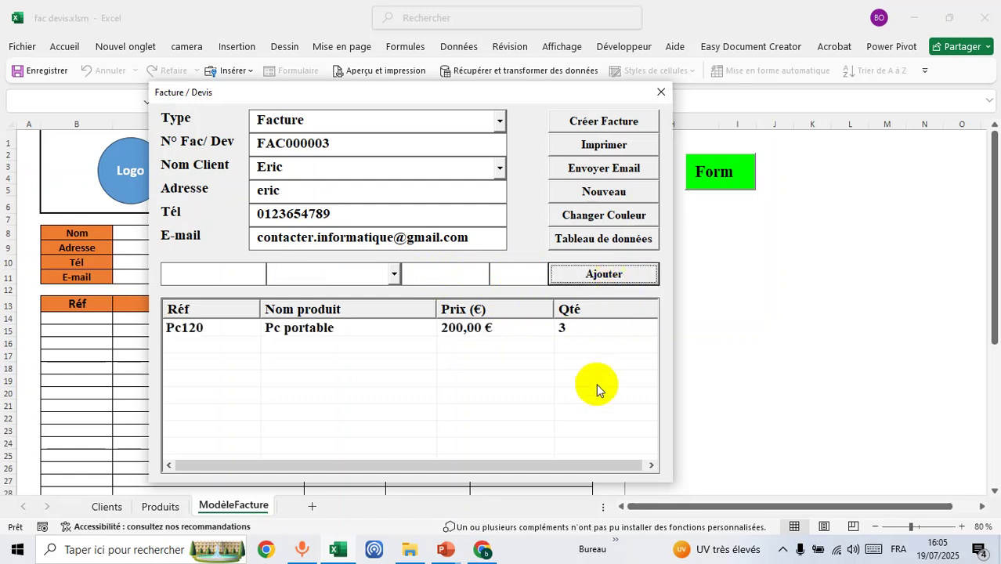
{"action": "left_click", "coordinate": [393, 271]}
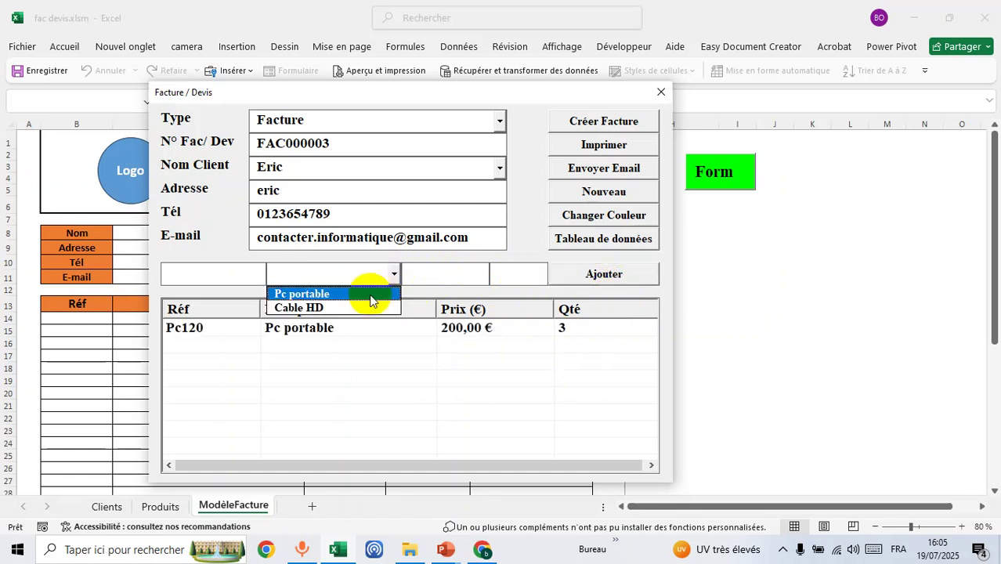
{"action": "left_click", "coordinate": [368, 293]}
{"action": "left_click", "coordinate": [529, 271]}
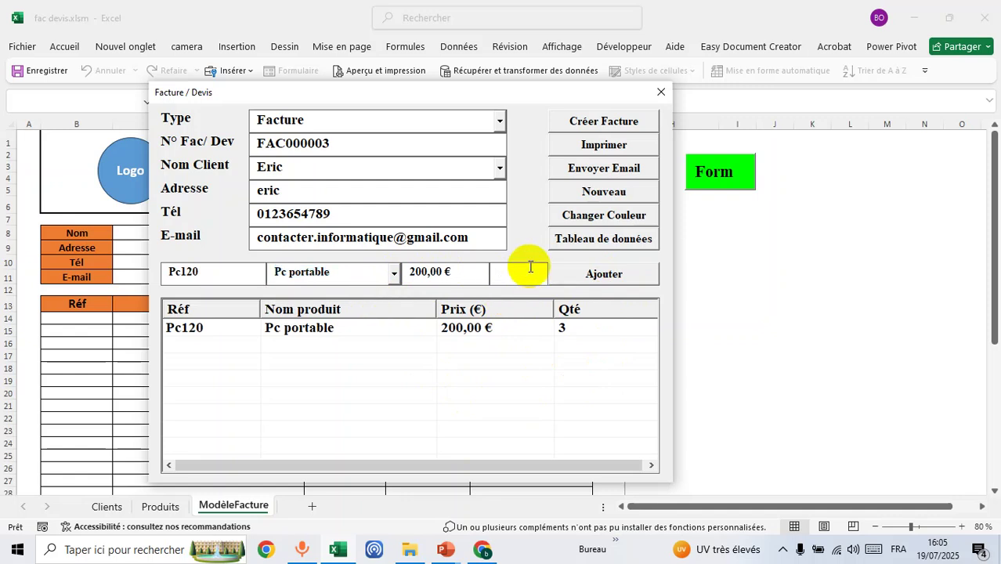
{"action": "left_click", "coordinate": [581, 273]}
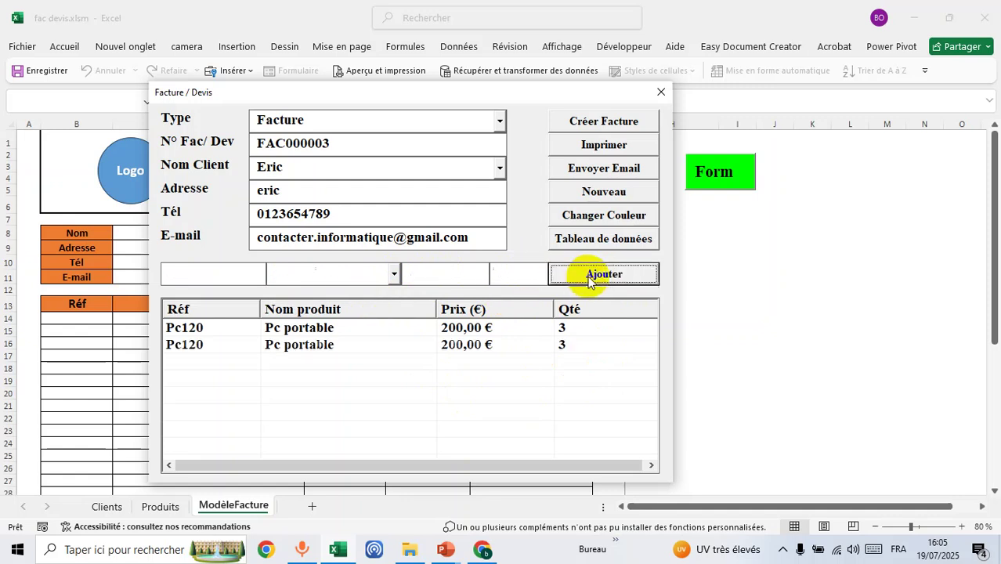
{"action": "left_click", "coordinate": [394, 274]}
{"action": "left_click", "coordinate": [377, 293]}
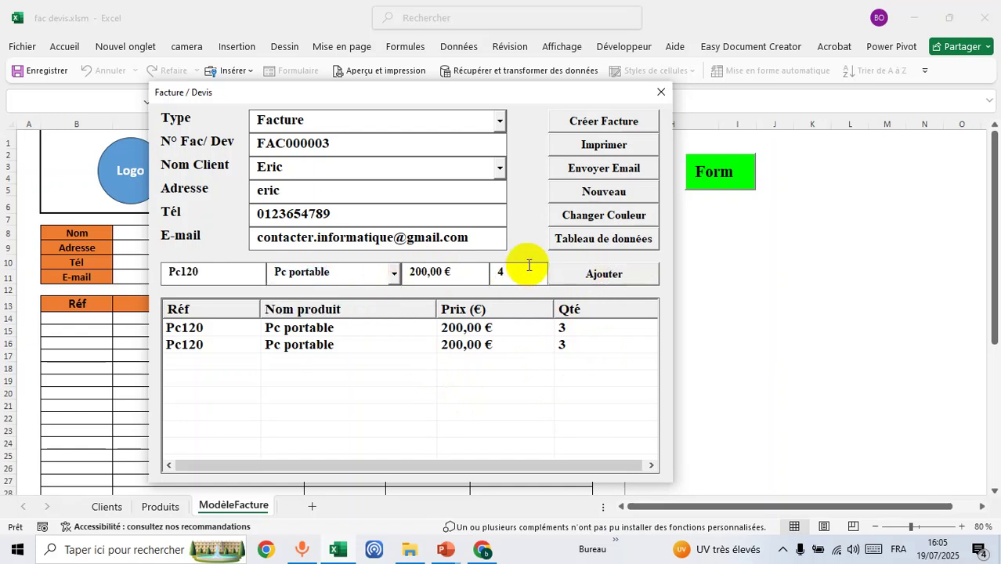
{"action": "type", "text": "4"}
{"action": "left_click", "coordinate": [586, 274]}
- Add two Cable HD lines with quantities 5 and 6
{"action": "left_click", "coordinate": [394, 273]}
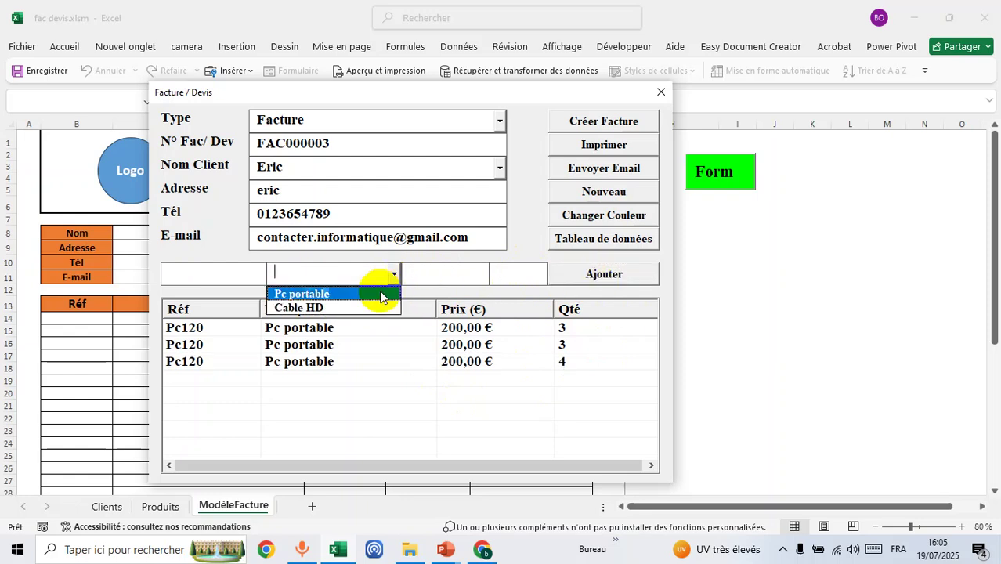
{"action": "left_click", "coordinate": [369, 307]}
{"action": "left_click", "coordinate": [542, 275]}
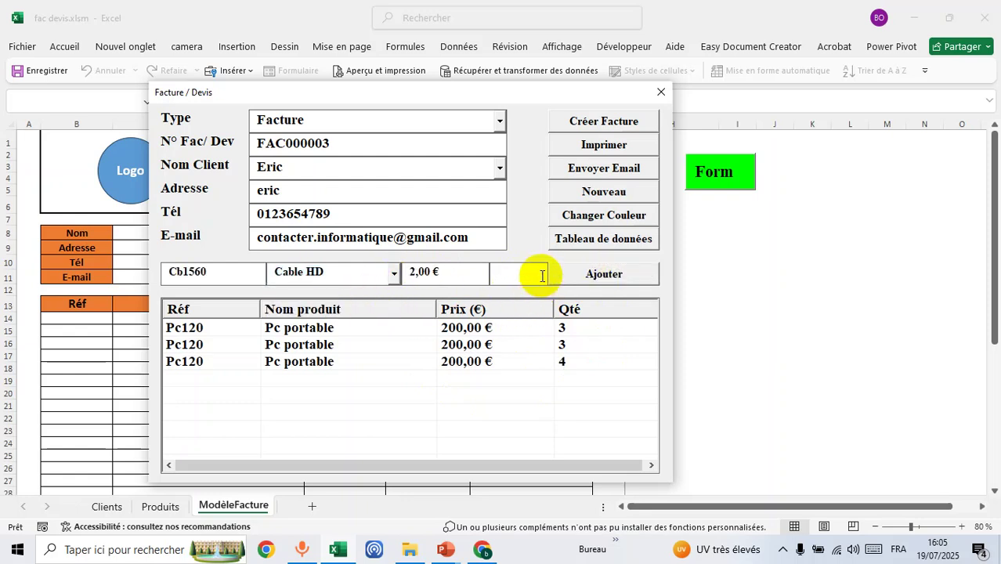
{"action": "type", "text": "5"}
{"action": "left_click", "coordinate": [587, 273]}
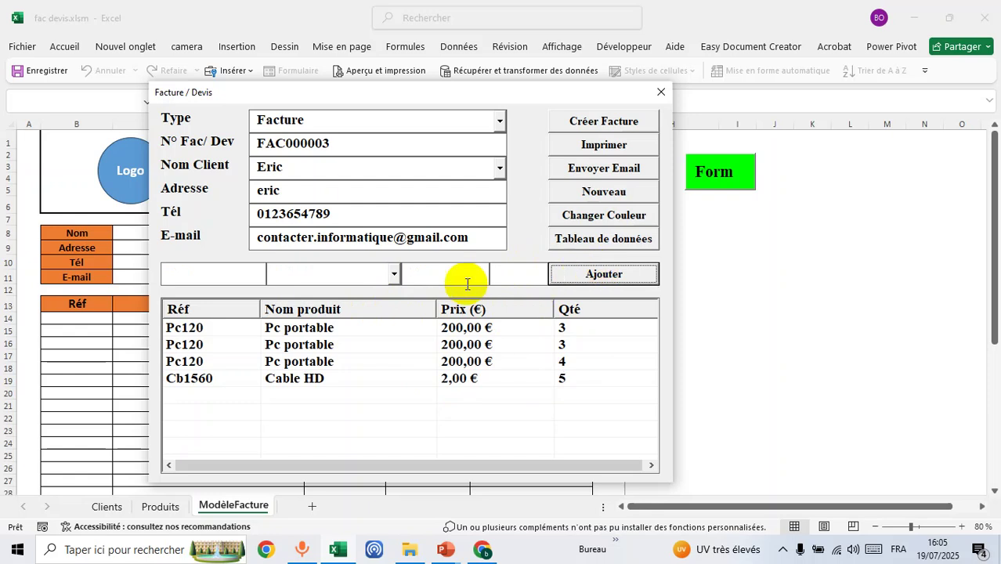
{"action": "left_click", "coordinate": [394, 280]}
{"action": "left_click", "coordinate": [402, 308]}
{"action": "left_click", "coordinate": [521, 266]}
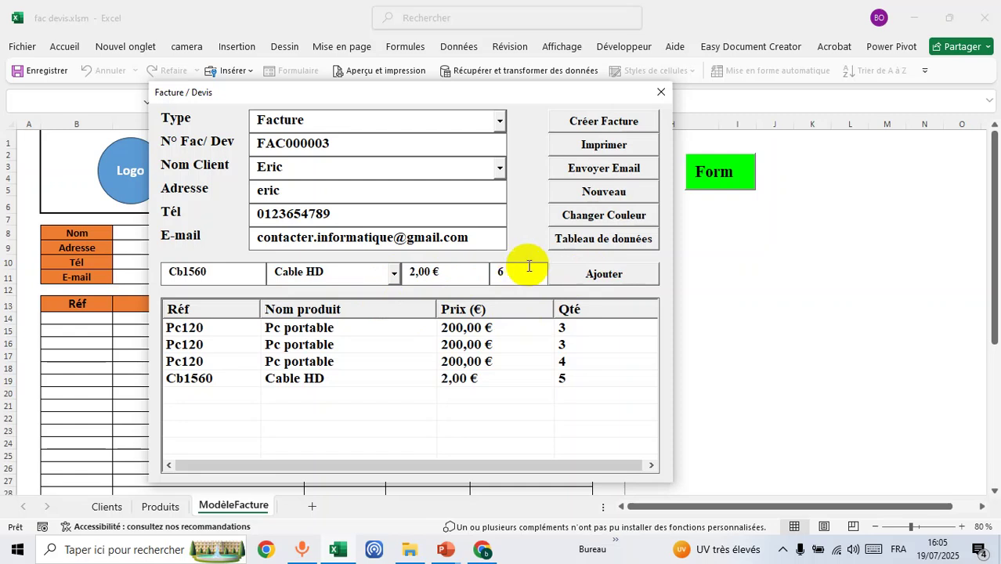
{"action": "left_click", "coordinate": [570, 274]}
- Add a Pc portable line with quantity 7 and a Cable HD line with quantity 8
{"action": "left_click", "coordinate": [394, 273]}
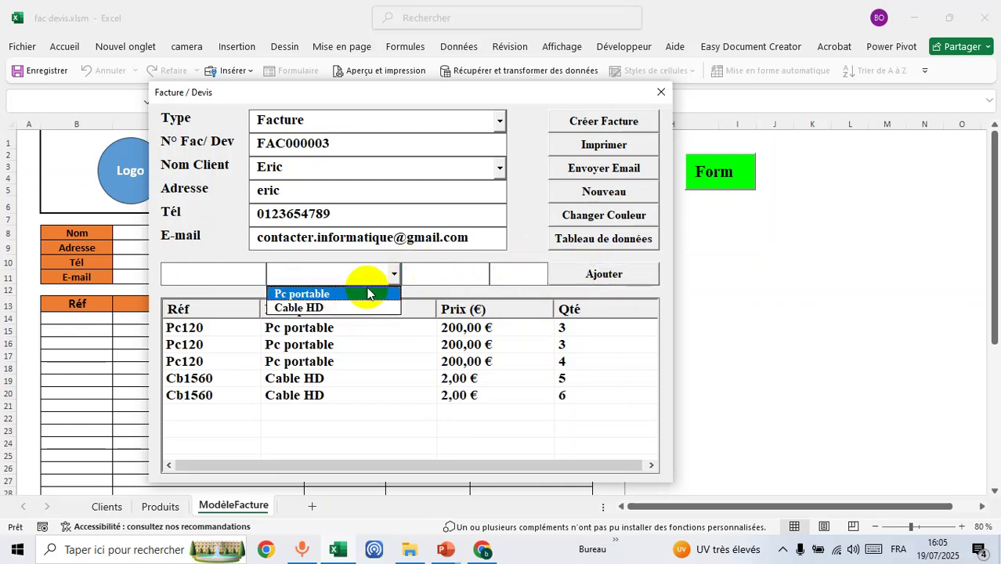
{"action": "left_click", "coordinate": [519, 268]}
{"action": "left_click", "coordinate": [397, 273]}
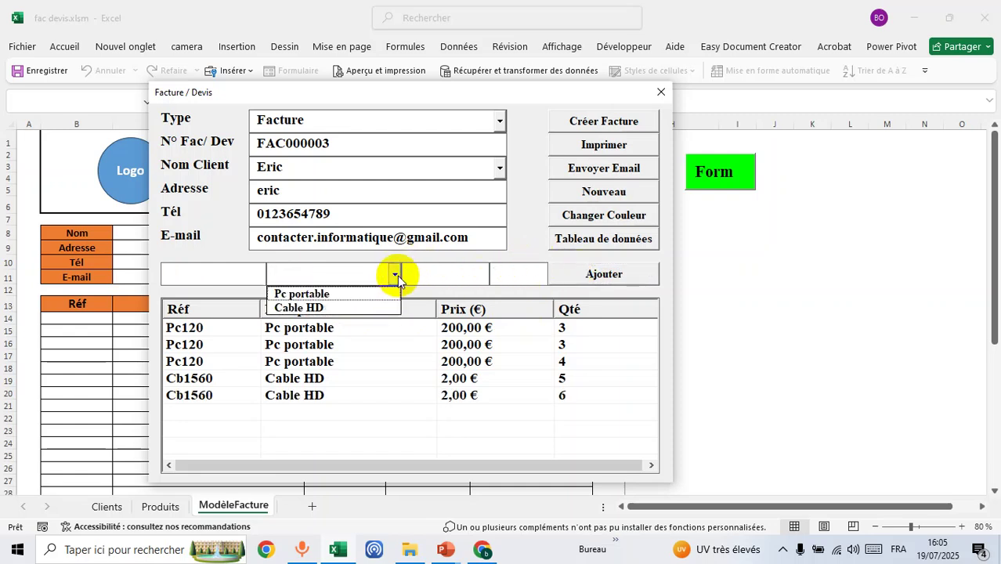
{"action": "left_click", "coordinate": [357, 295]}
{"action": "left_click", "coordinate": [504, 274]}
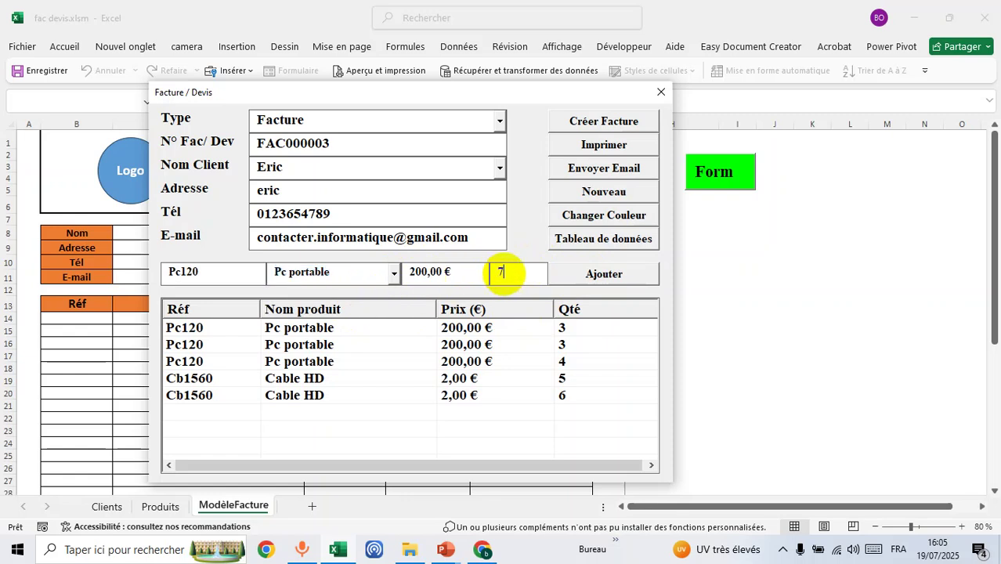
{"action": "left_click", "coordinate": [622, 274]}
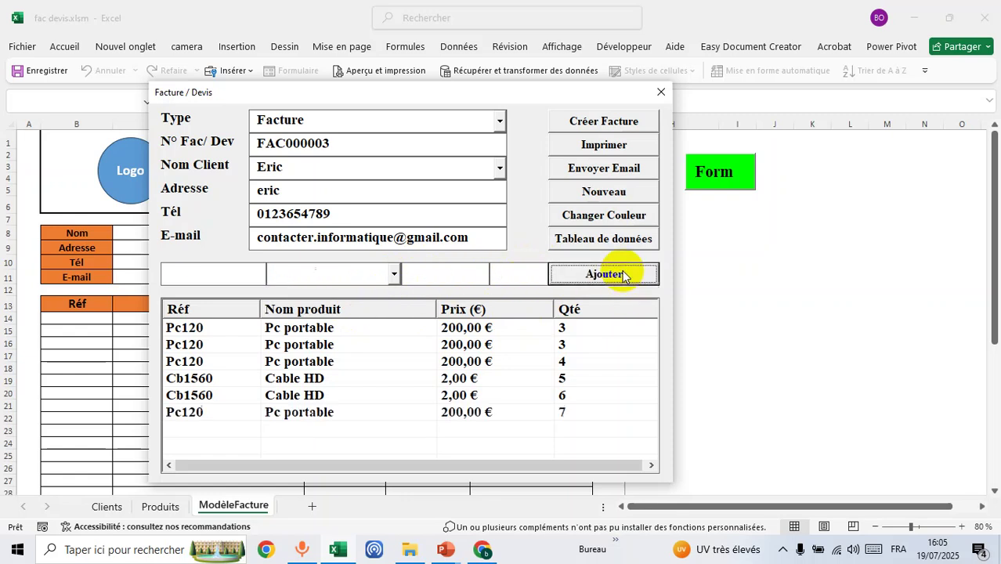
{"action": "left_click", "coordinate": [393, 274]}
{"action": "left_click", "coordinate": [374, 306]}
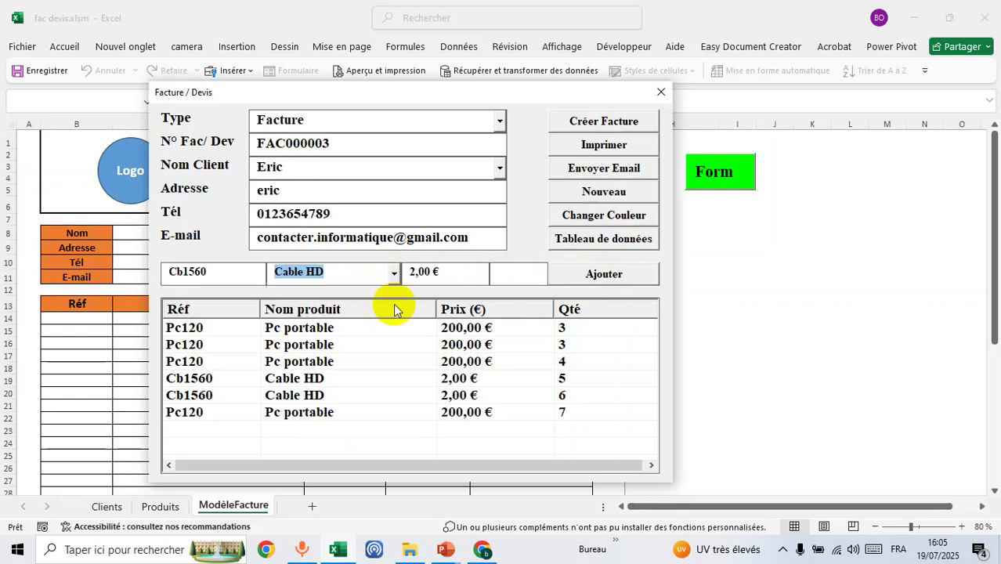
{"action": "left_click", "coordinate": [516, 274]}
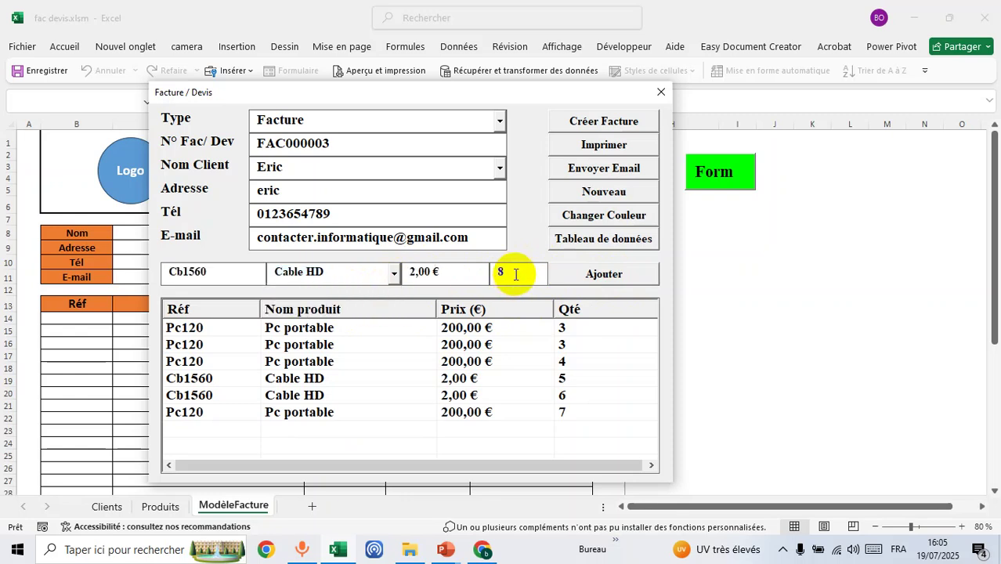
{"action": "type", "text": "8"}
{"action": "left_click", "coordinate": [622, 276]}
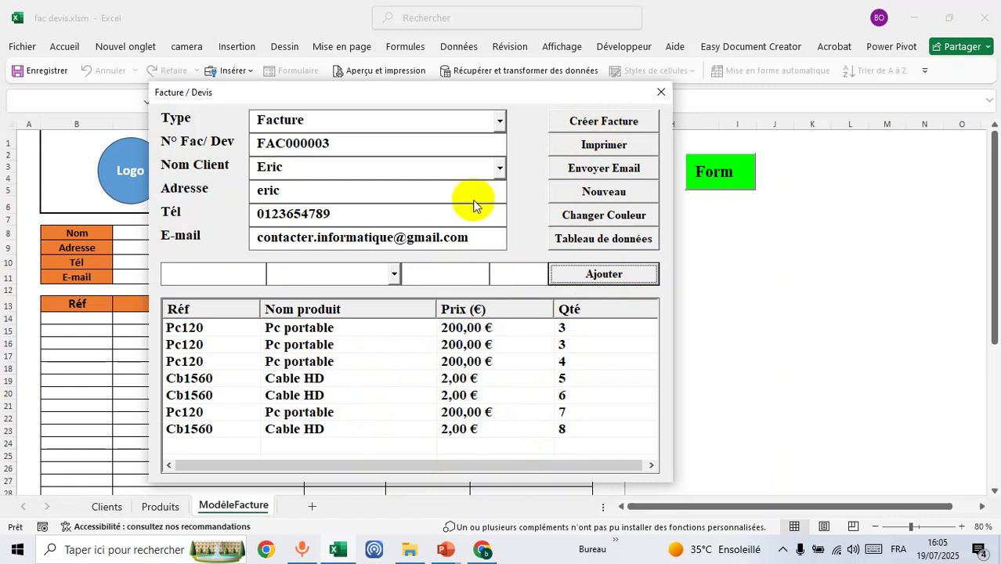
{"action": "left_click_drag", "start_coordinate": [318, 94], "coordinate": [503, 84]}
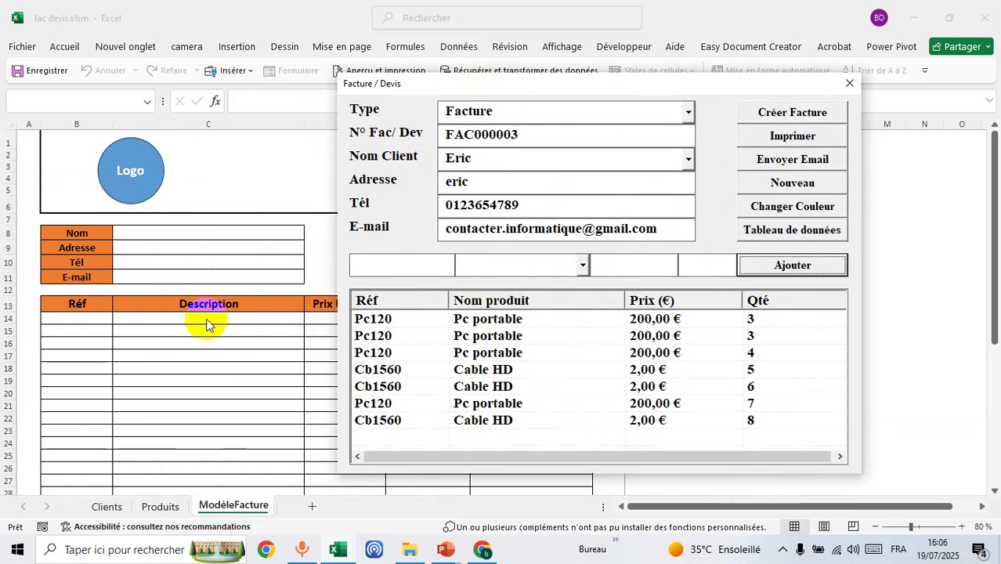
{"action": "left_click_drag", "start_coordinate": [647, 86], "coordinate": [517, 73]}
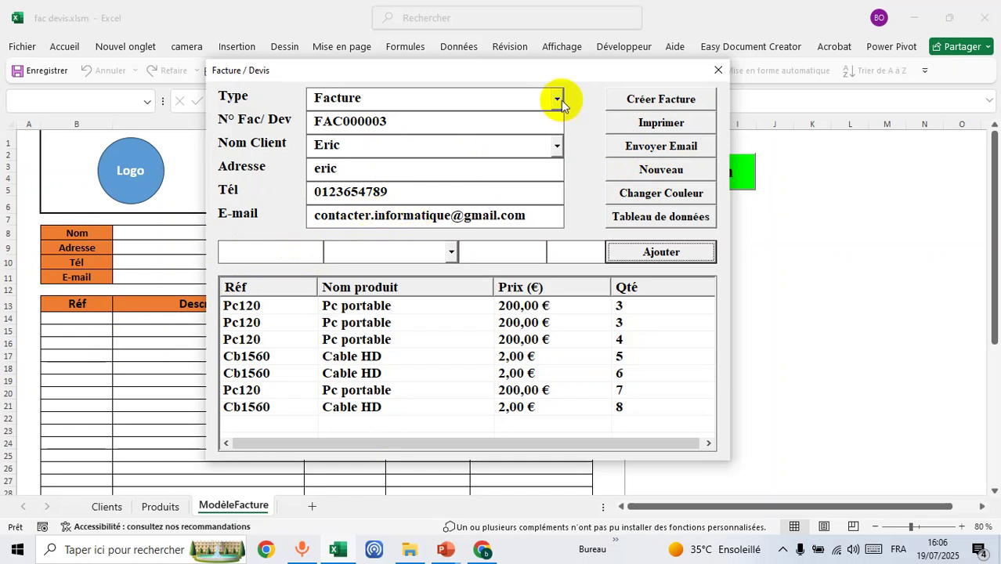
{"action": "left_click_drag", "start_coordinate": [554, 70], "coordinate": [538, 103]}
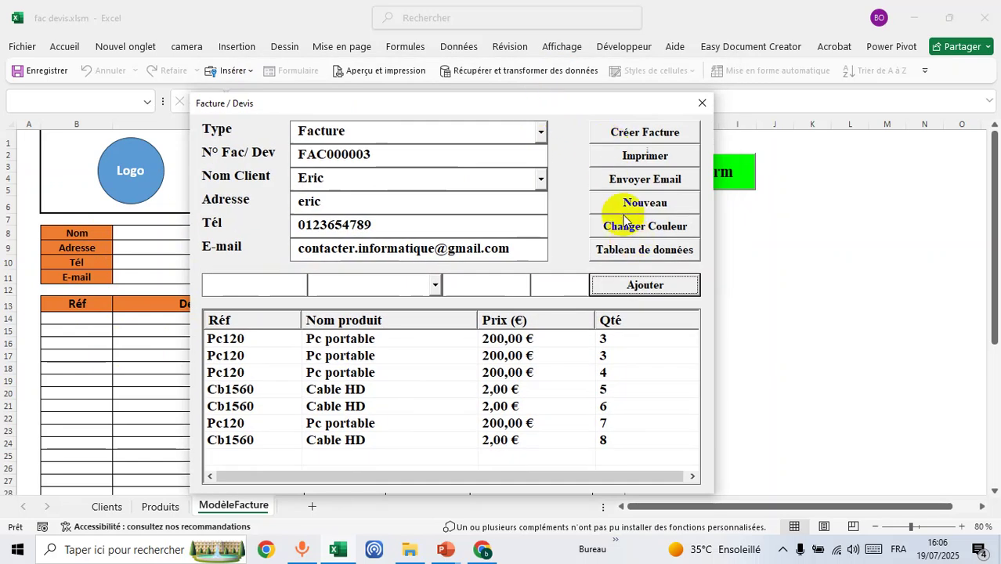
- Insert the invoice into the ModèleFacture template, confirm, and reposition the form beside it
{"action": "left_click", "coordinate": [646, 133]}
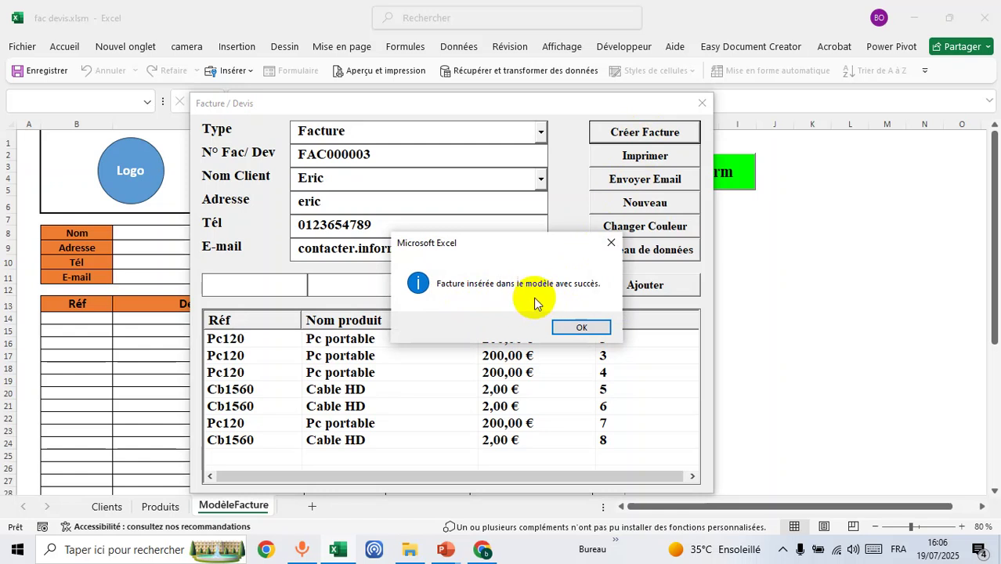
{"action": "left_click", "coordinate": [580, 327]}
{"action": "left_click_drag", "start_coordinate": [375, 104], "coordinate": [670, 96]}
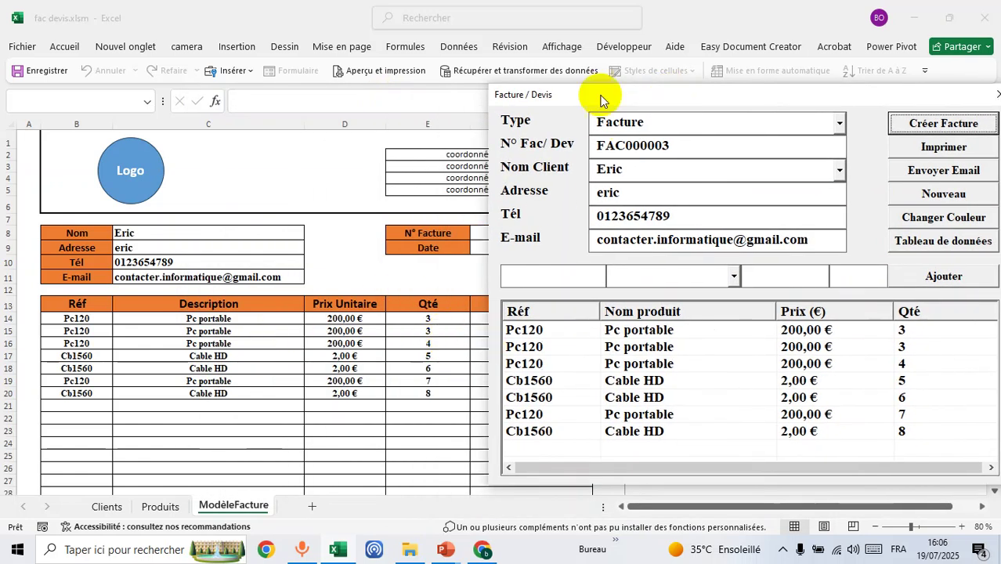
{"action": "left_click_drag", "start_coordinate": [565, 100], "coordinate": [741, 81]}
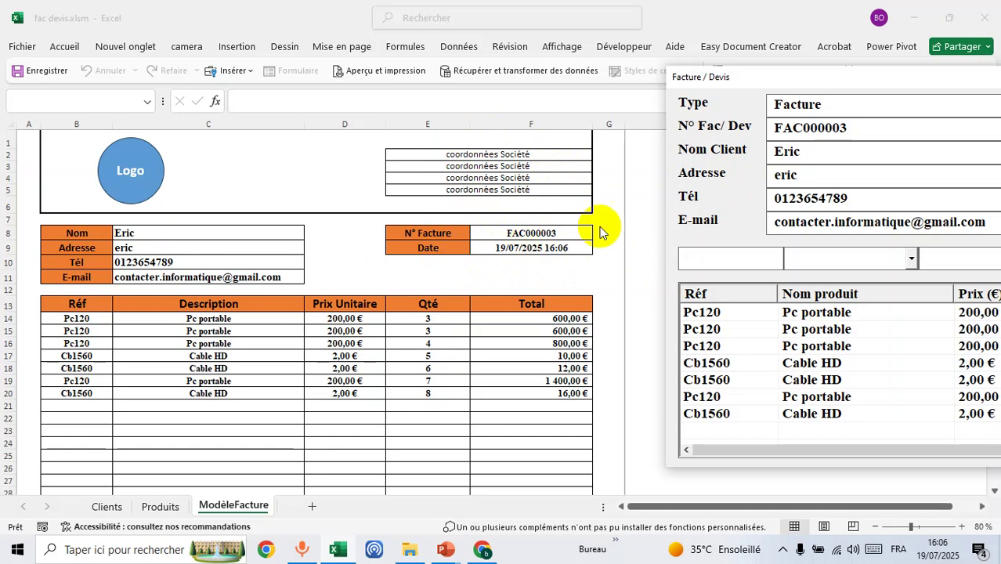
{"action": "left_click_drag", "start_coordinate": [819, 81], "coordinate": [382, 89]}
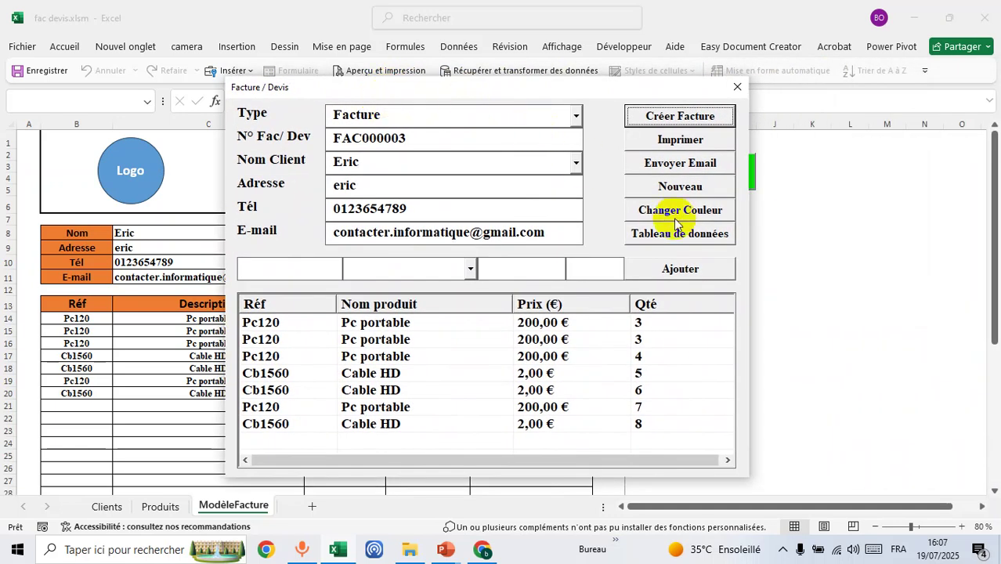
{"action": "left_click_drag", "start_coordinate": [576, 87], "coordinate": [414, 95]}
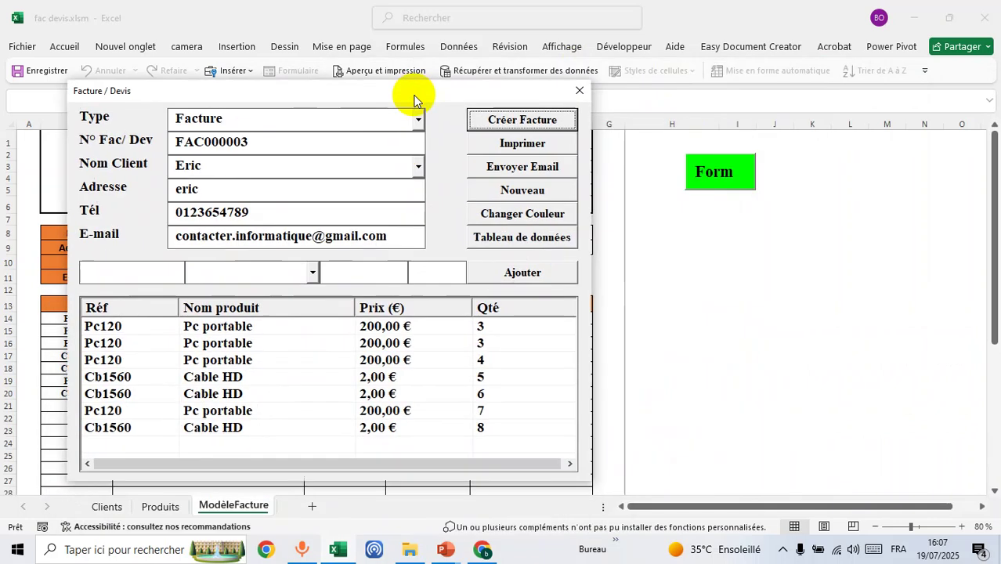
- Email invoice FAC000003 as a PDF, dismiss the success notice, and switch to Gmail
{"action": "left_click", "coordinate": [531, 168]}
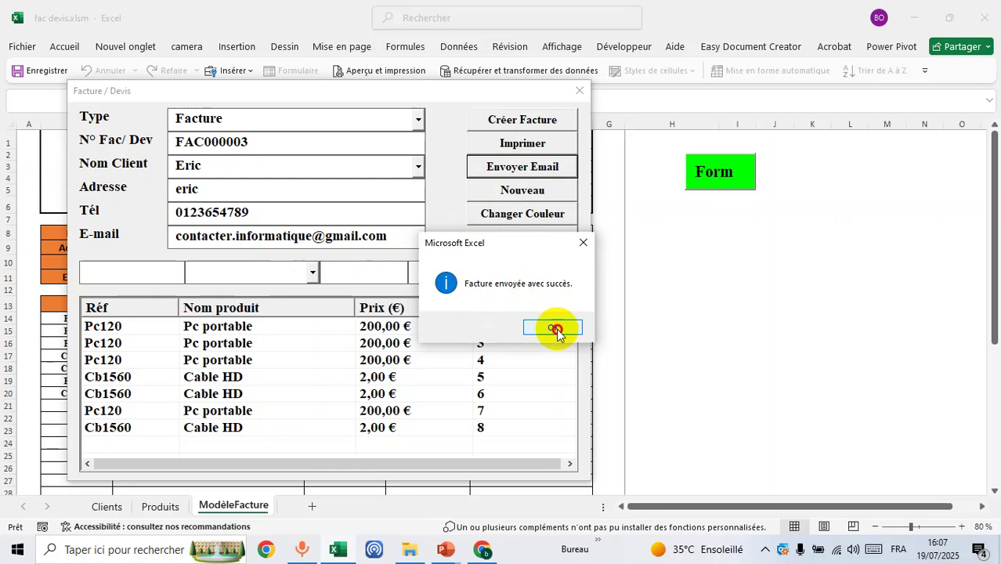
{"action": "left_click", "coordinate": [553, 327]}
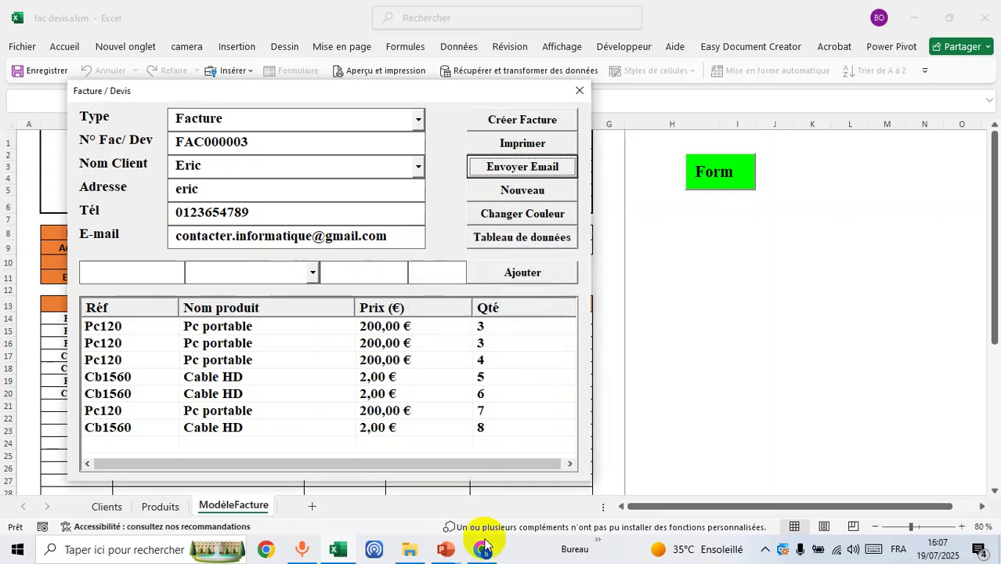
{"action": "left_click", "coordinate": [482, 548]}
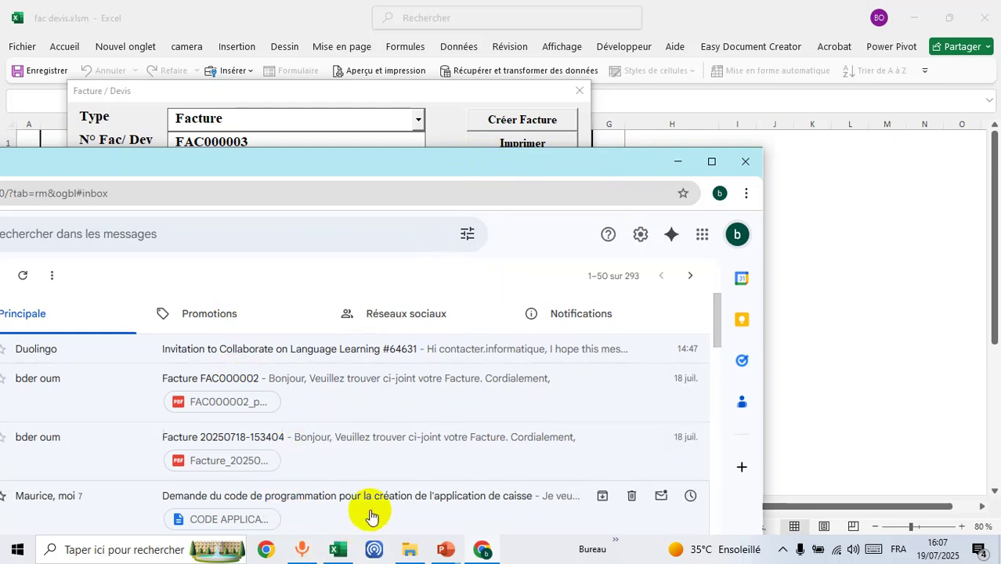
- Look through Gmail's Promotions and Principale categories for the invoice, then return to Excel's form
{"action": "left_click", "coordinate": [346, 169]}
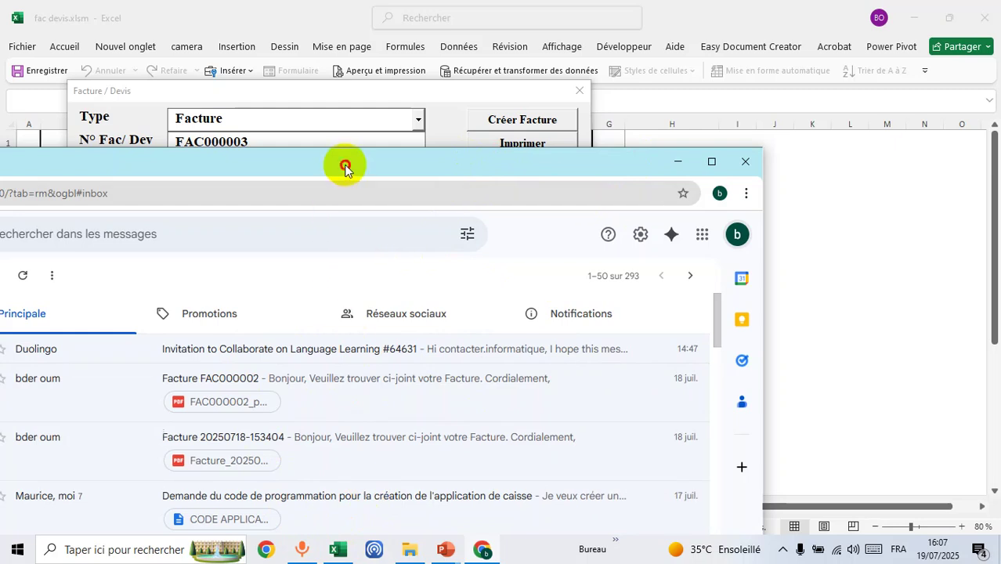
{"action": "left_click", "coordinate": [211, 311]}
{"action": "left_click", "coordinate": [71, 314]}
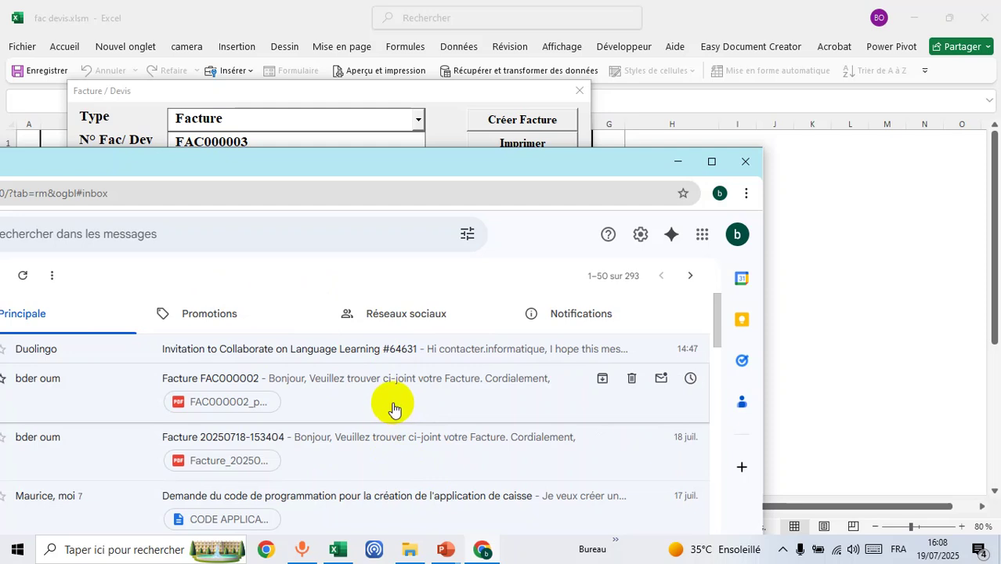
{"action": "left_click", "coordinate": [222, 321]}
{"action": "left_click", "coordinate": [80, 315]}
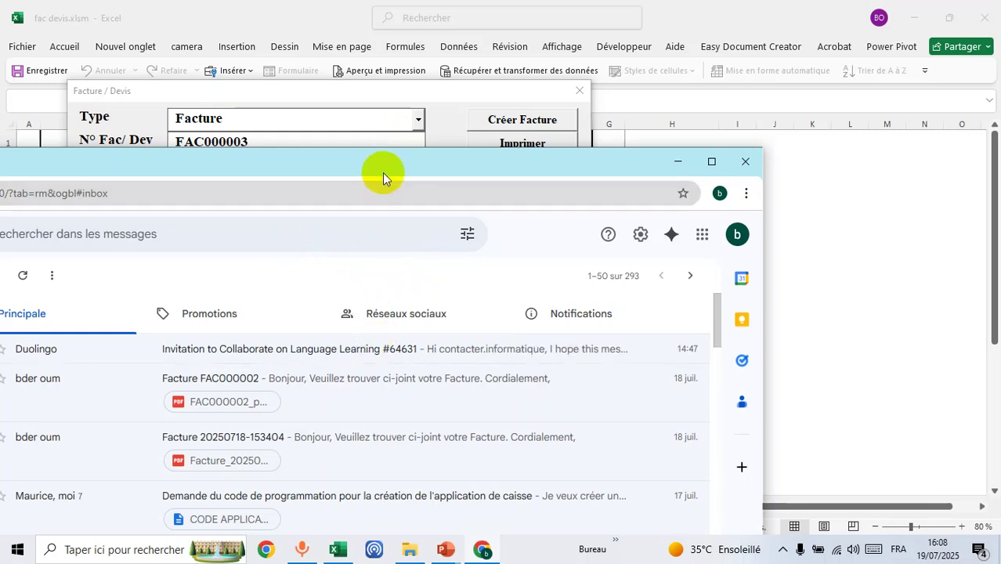
{"action": "left_click", "coordinate": [383, 91]}
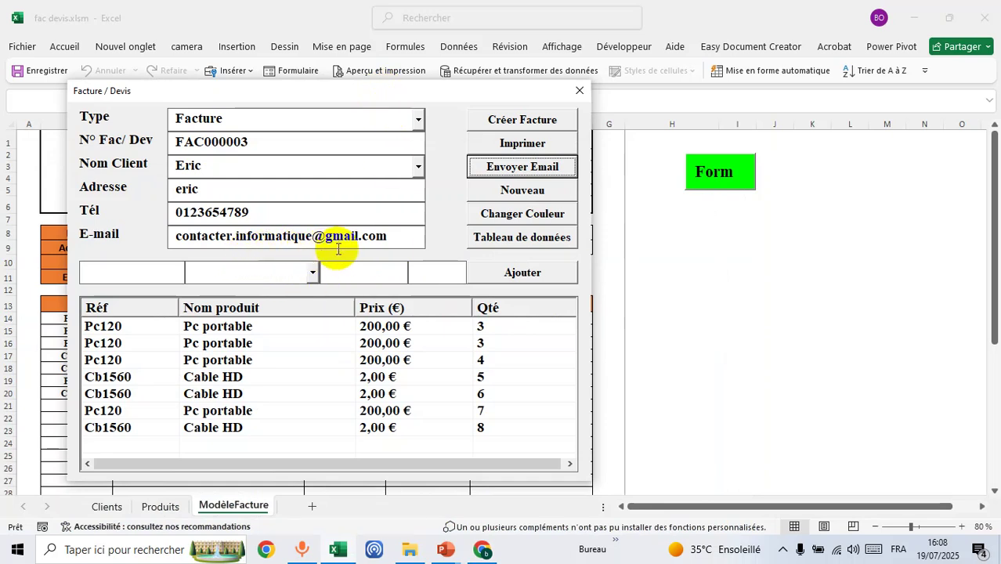
- Resend invoice FAC000003 by email, check its zoomed print preview, then close the Facture / Devis form
{"action": "left_click", "coordinate": [516, 169]}
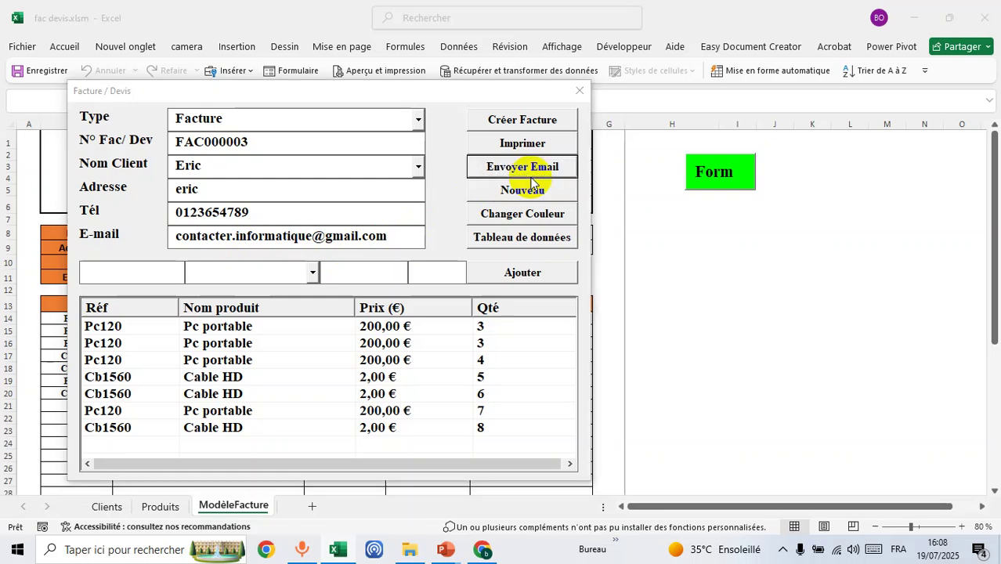
{"action": "left_click", "coordinate": [548, 327]}
{"action": "left_click", "coordinate": [511, 144]}
{"action": "left_click", "coordinate": [525, 250]}
{"action": "scroll", "coordinate": [525, 324], "scroll_direction": "down", "scroll_amount": 3}
{"action": "scroll", "coordinate": [520, 280], "scroll_direction": "up", "scroll_amount": 3}
{"action": "left_click", "coordinate": [300, 78]}
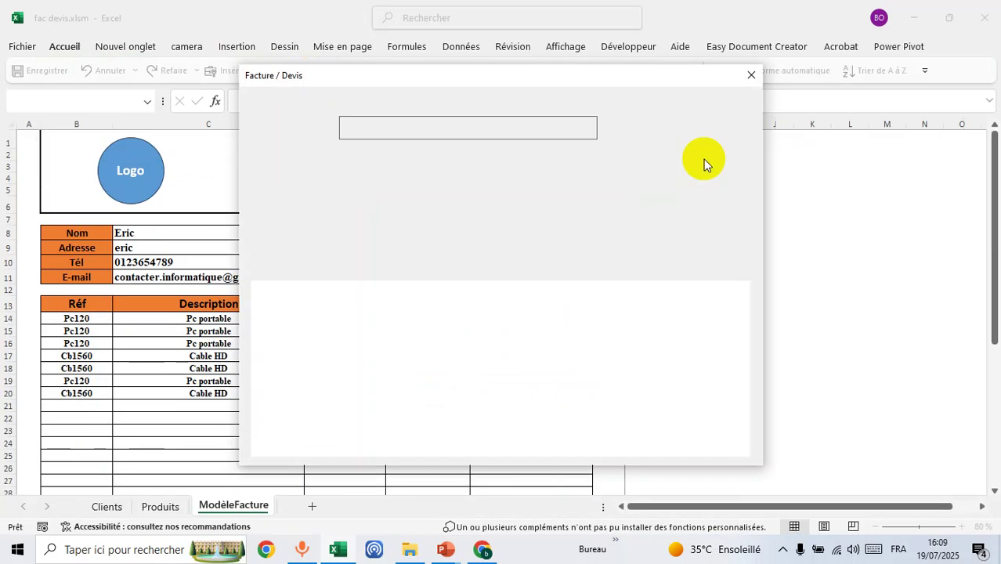
{"action": "left_click", "coordinate": [748, 76]}
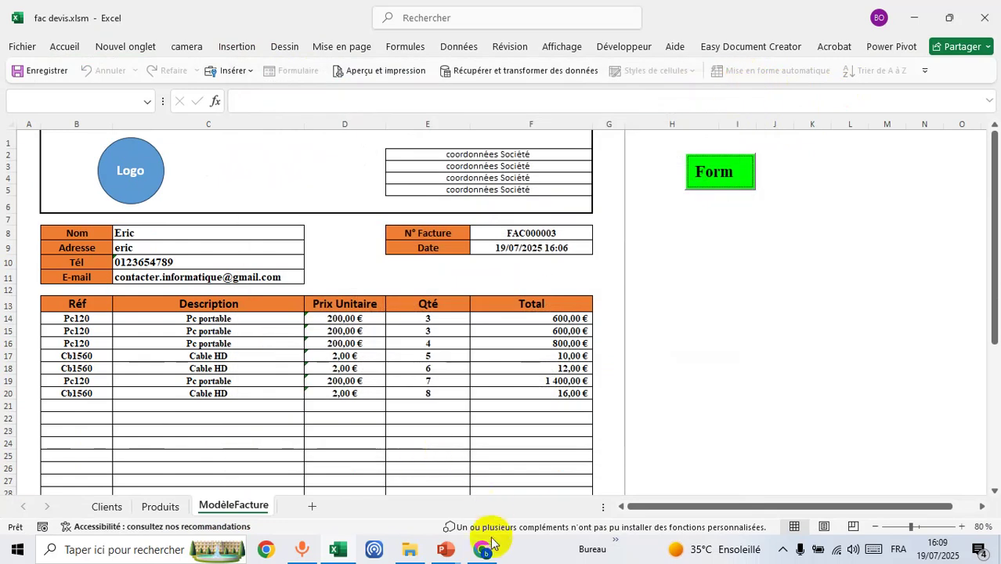
{"action": "left_click", "coordinate": [482, 548]}
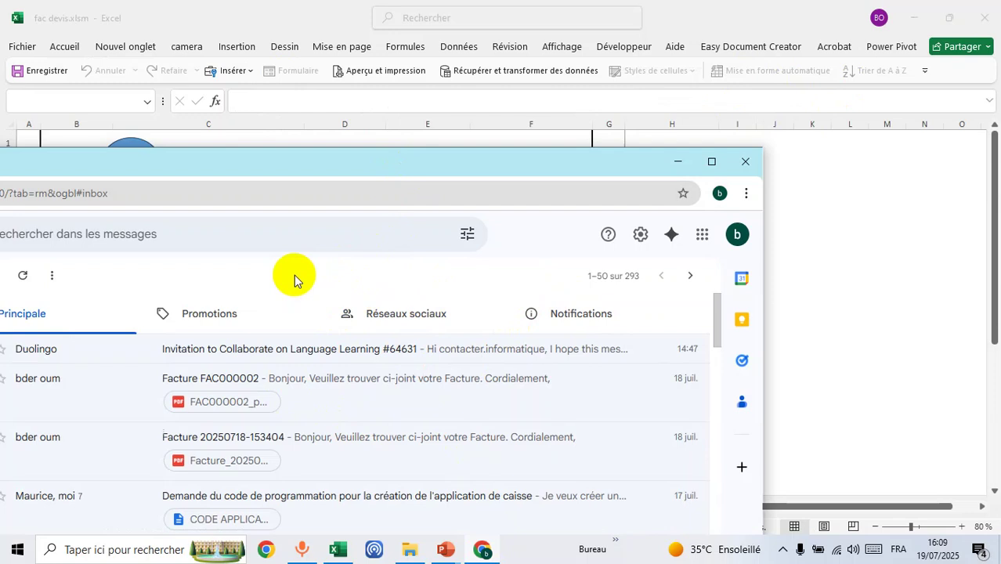
- Reload the Gmail inbox with F5 until the Facture FAC000003 message arrives
{"action": "key", "text": "F5"}
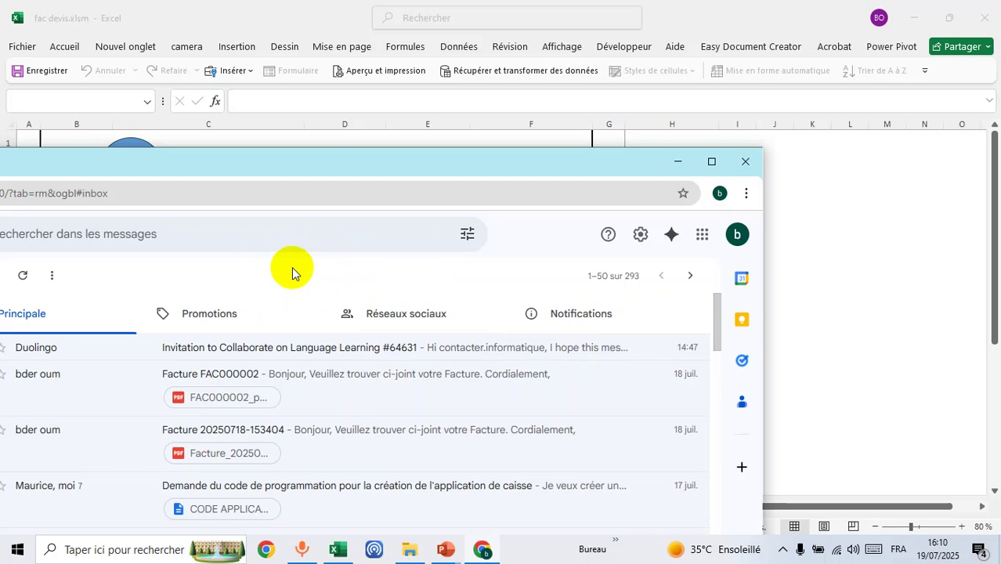
{"action": "key", "text": "F5"}
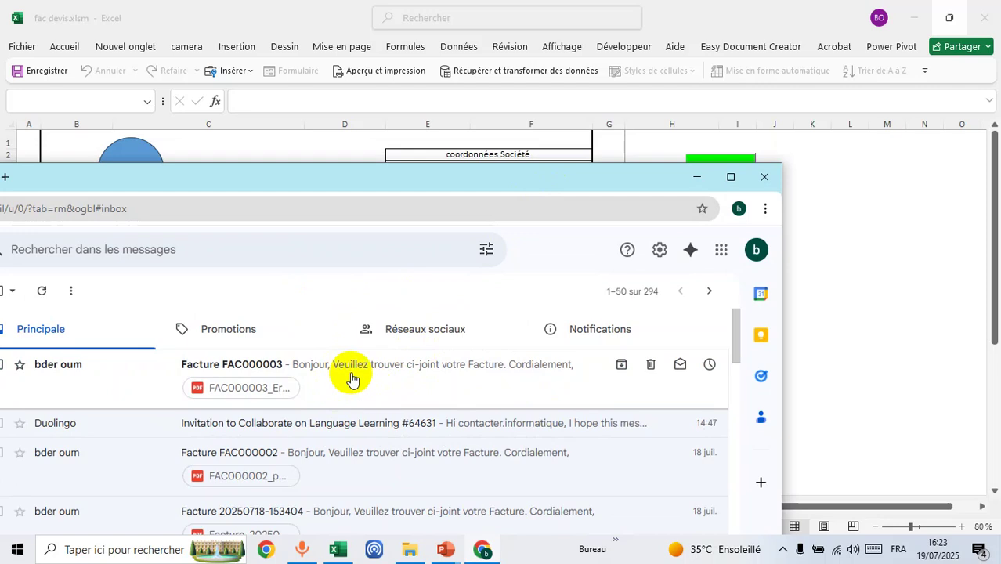
- Open the Facture FAC000003 email and scroll through its attached PDF, checking client details and seven item lines
{"action": "left_click", "coordinate": [349, 374]}
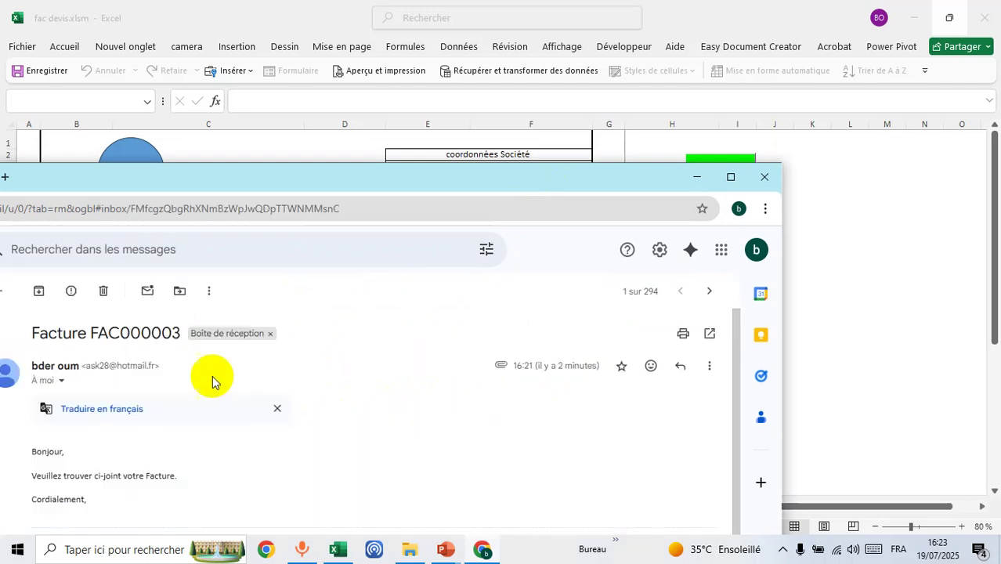
{"action": "scroll", "coordinate": [157, 352], "scroll_direction": "down", "scroll_amount": 3}
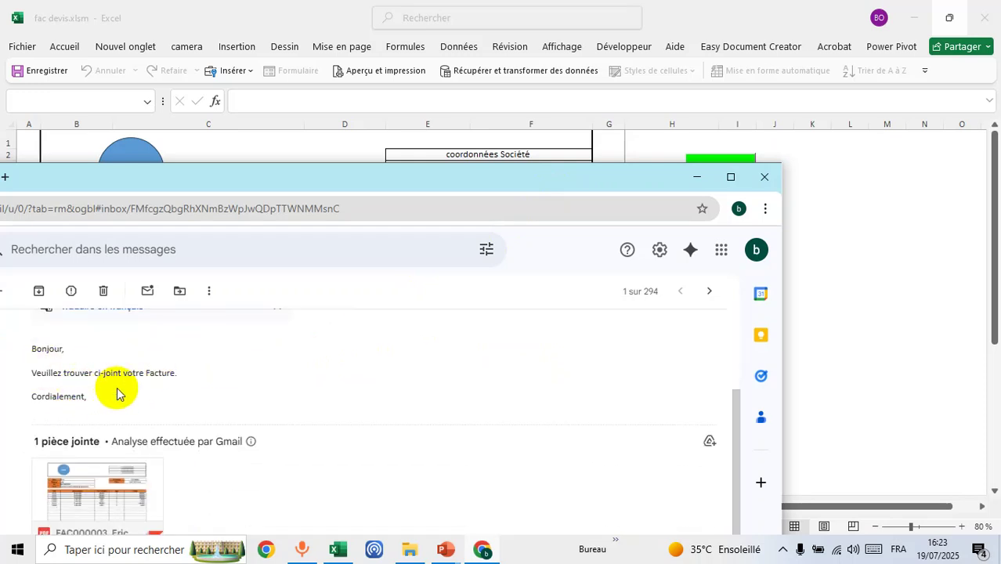
{"action": "mouse_move", "coordinate": [141, 476]}
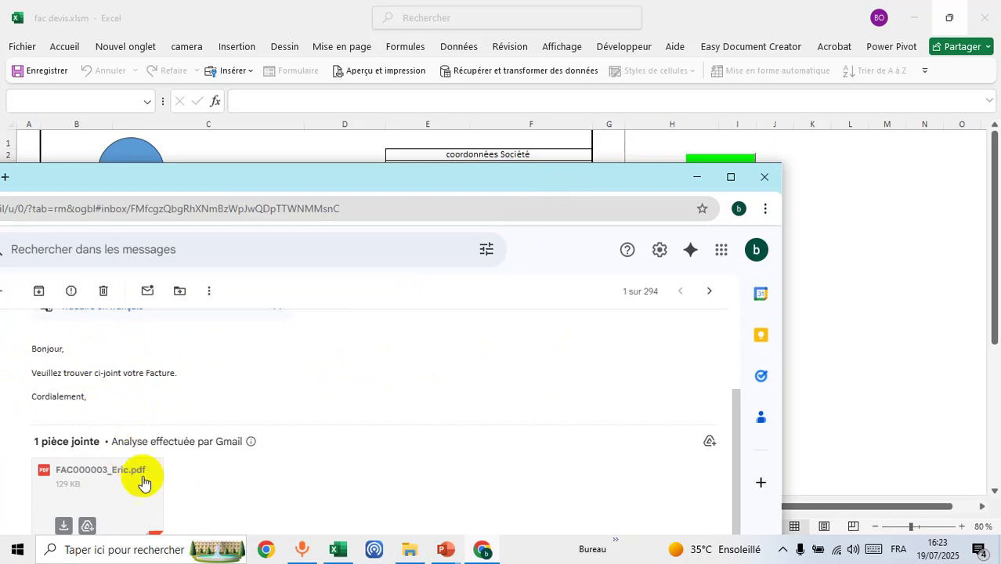
{"action": "left_click", "coordinate": [92, 489]}
{"action": "scroll", "coordinate": [355, 394], "scroll_direction": "down", "scroll_amount": 8}
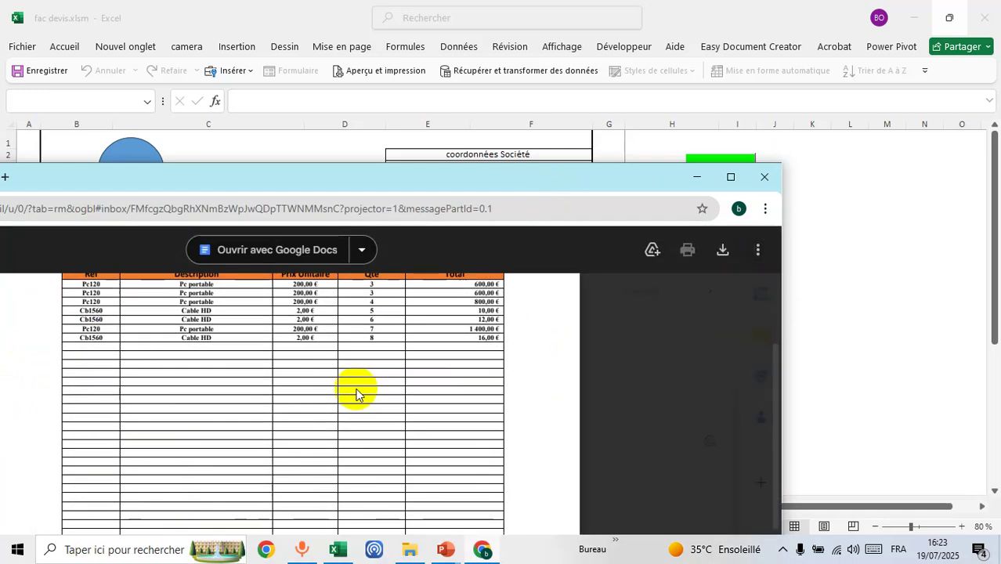
{"action": "scroll", "coordinate": [356, 389], "scroll_direction": "up", "scroll_amount": 3}
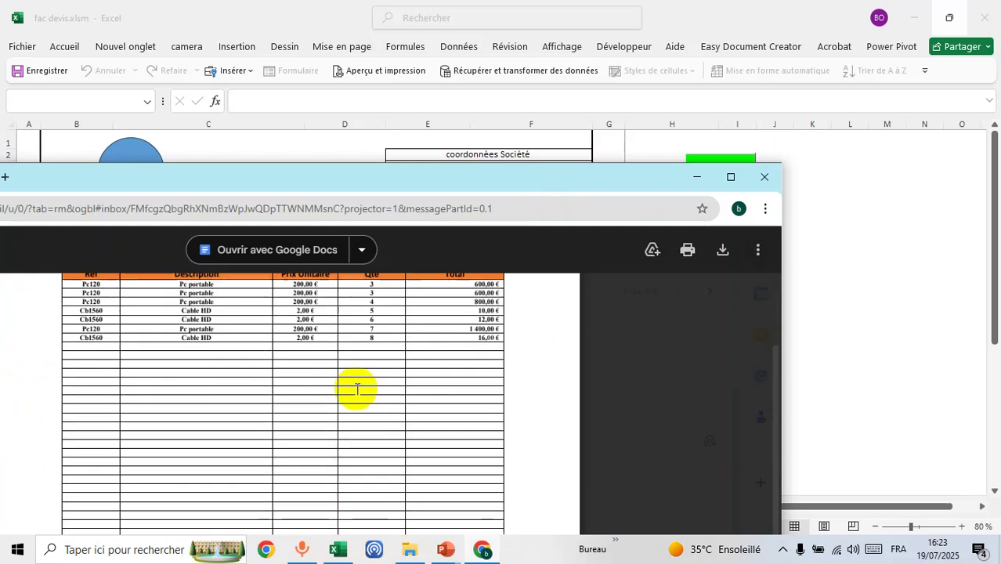
{"action": "scroll", "coordinate": [357, 388], "scroll_direction": "up", "scroll_amount": 1}
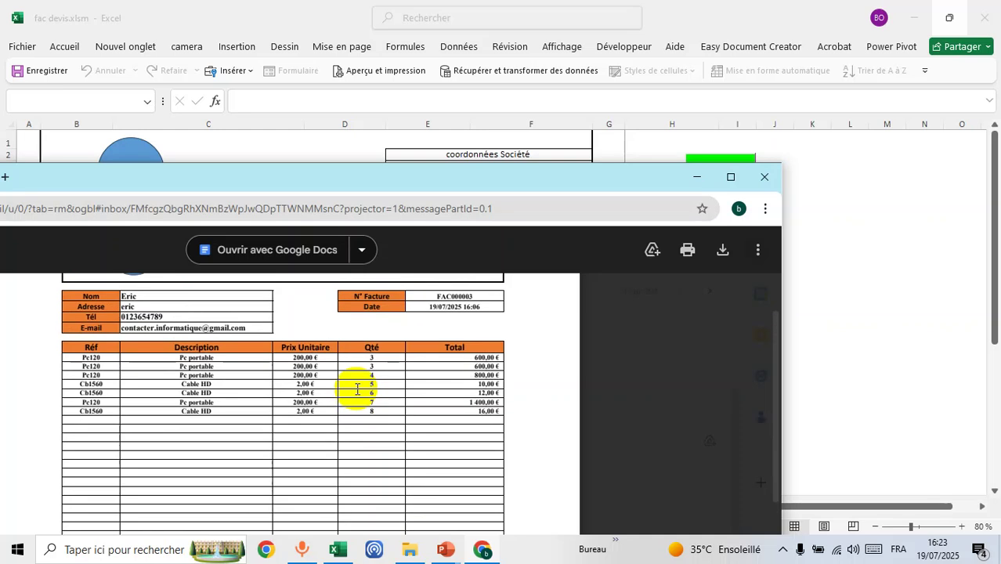
{"action": "scroll", "coordinate": [397, 447], "scroll_direction": "up", "scroll_amount": 1}
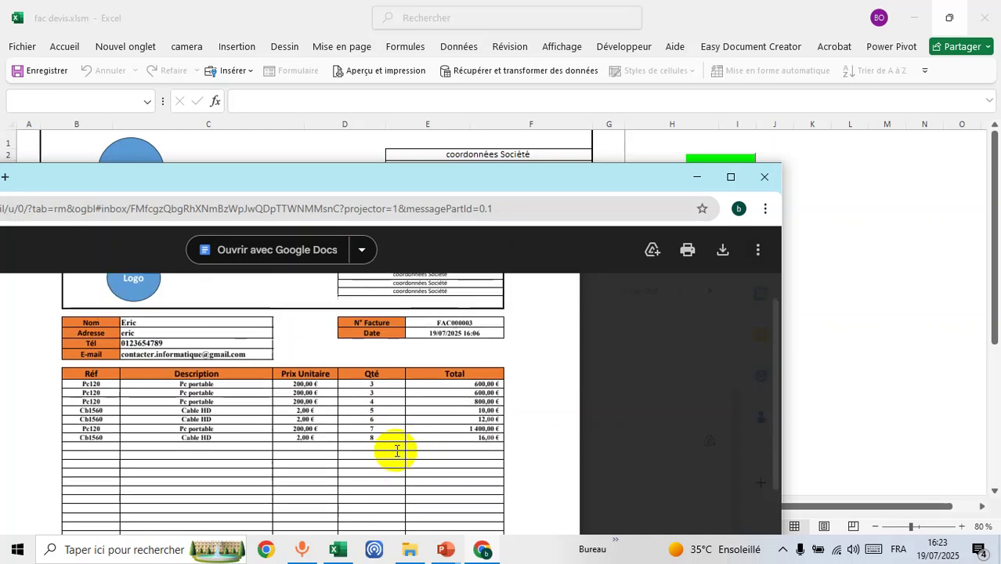
{"action": "scroll", "coordinate": [399, 432], "scroll_direction": "down", "scroll_amount": 1}
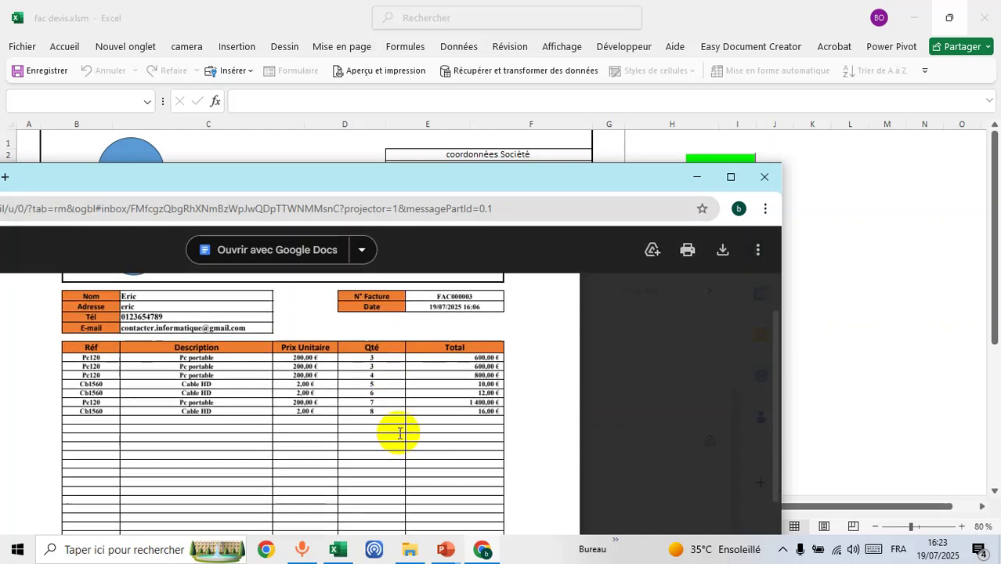
{"action": "scroll", "coordinate": [399, 433], "scroll_direction": "up", "scroll_amount": 1}
{"action": "scroll", "coordinate": [400, 432], "scroll_direction": "down", "scroll_amount": 2}
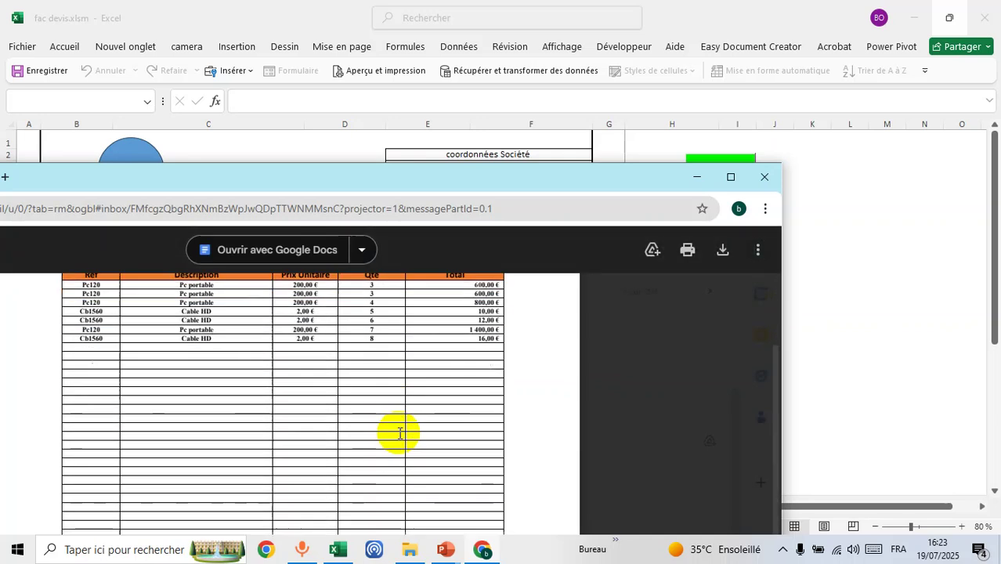